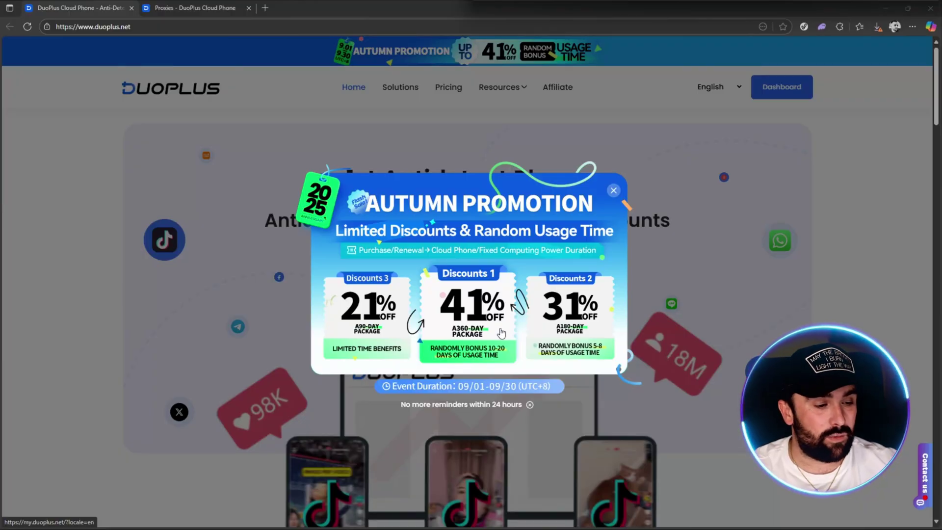
Dismiss the autumn promotion popup and scroll down to the Unmatched Simulations feature cards
click(825, 236)
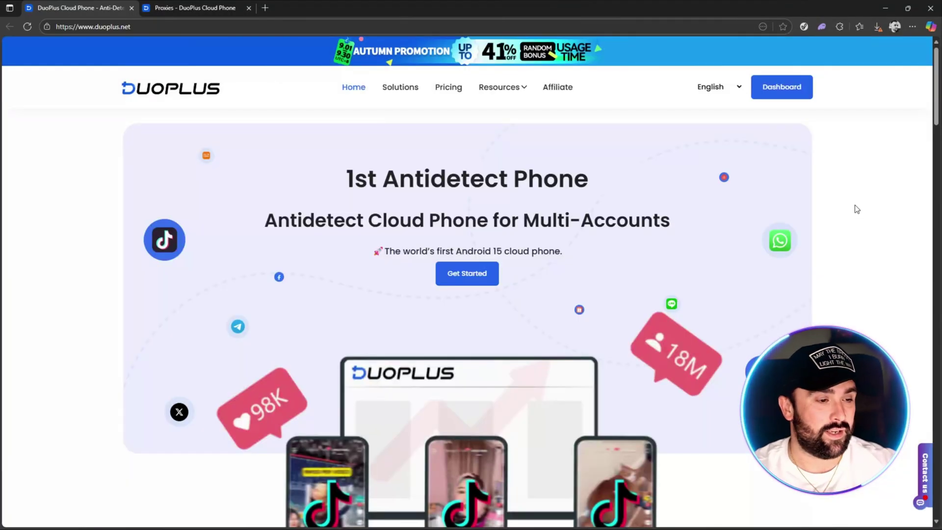
scroll(855, 205, down, 1)
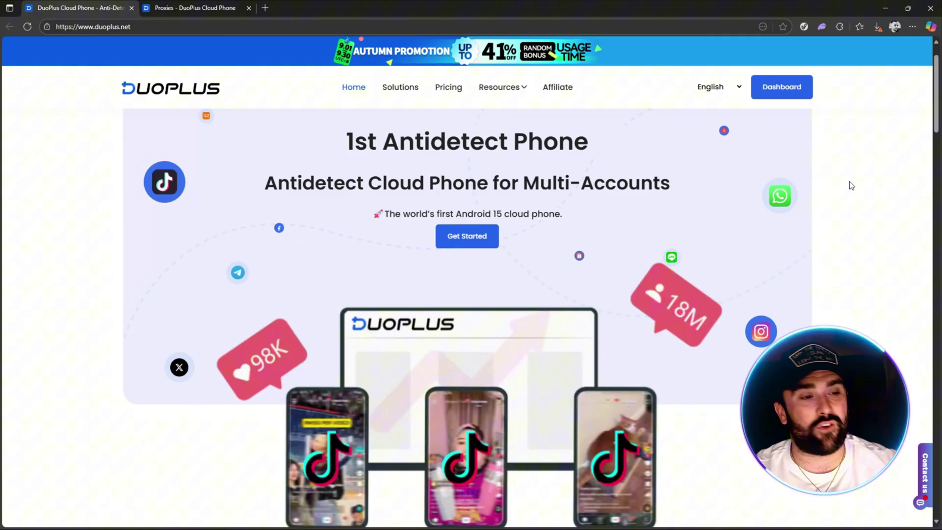
scroll(860, 175, down, 5)
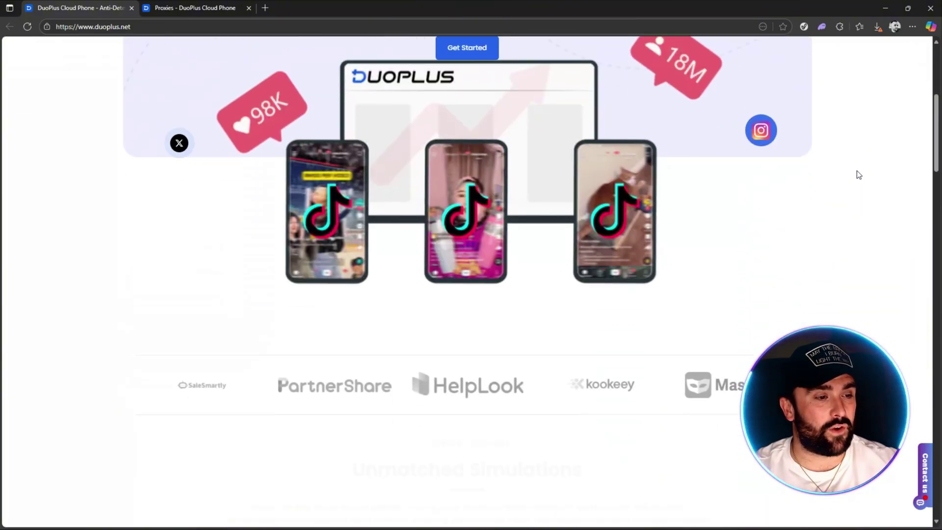
scroll(860, 171, up, 3)
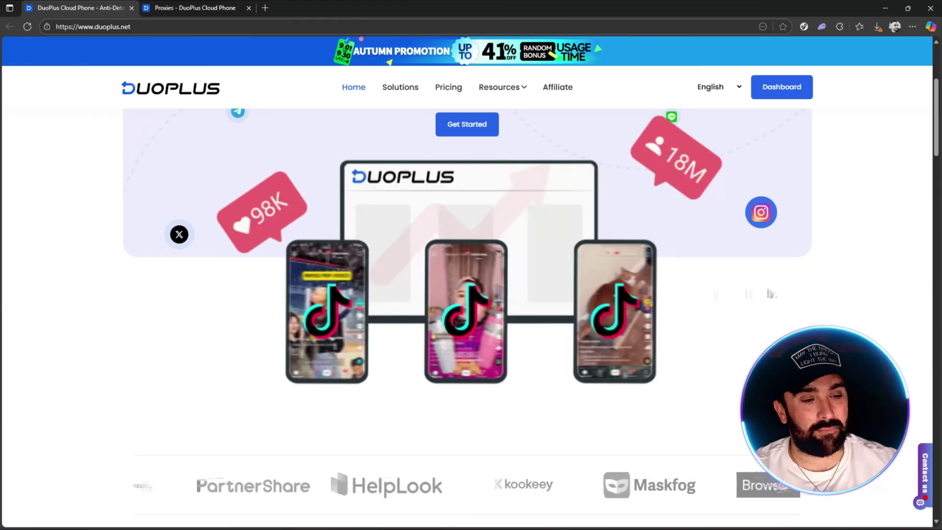
scroll(866, 195, down, 3)
scroll(864, 192, down, 6)
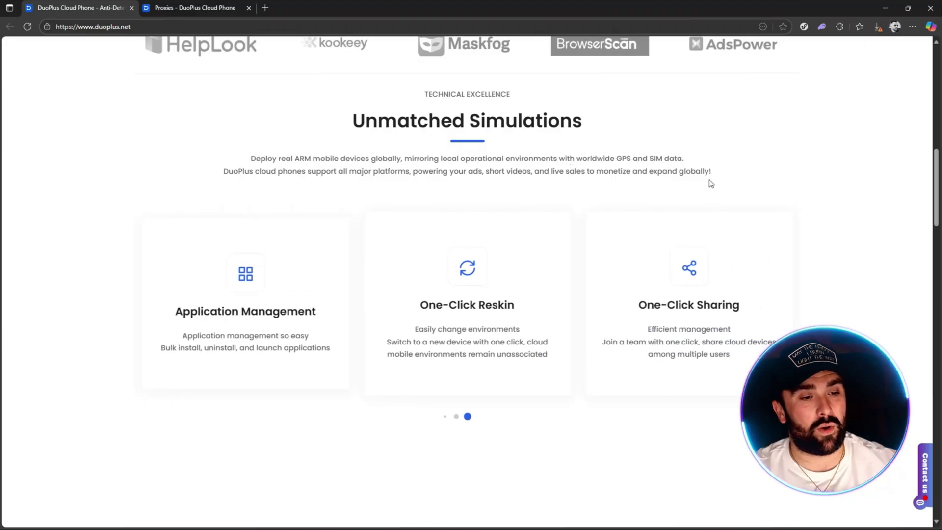
scroll(868, 177, down, 2)
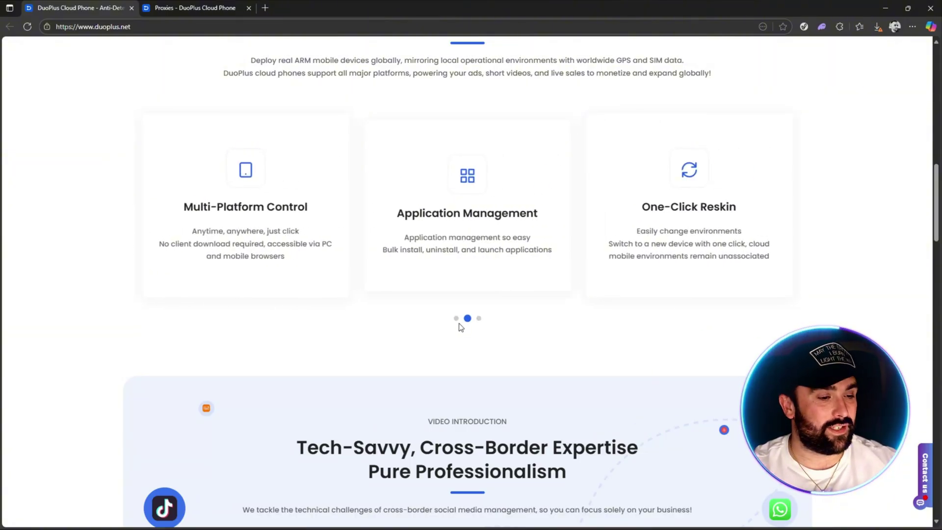
Cycle the feature cards from the first one forward until One-Click Sharing appears
click(457, 318)
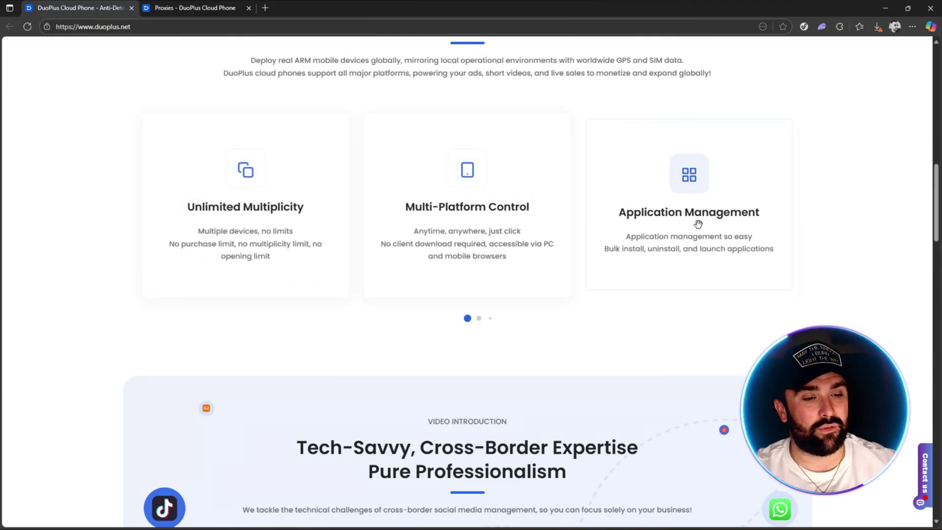
click(480, 319)
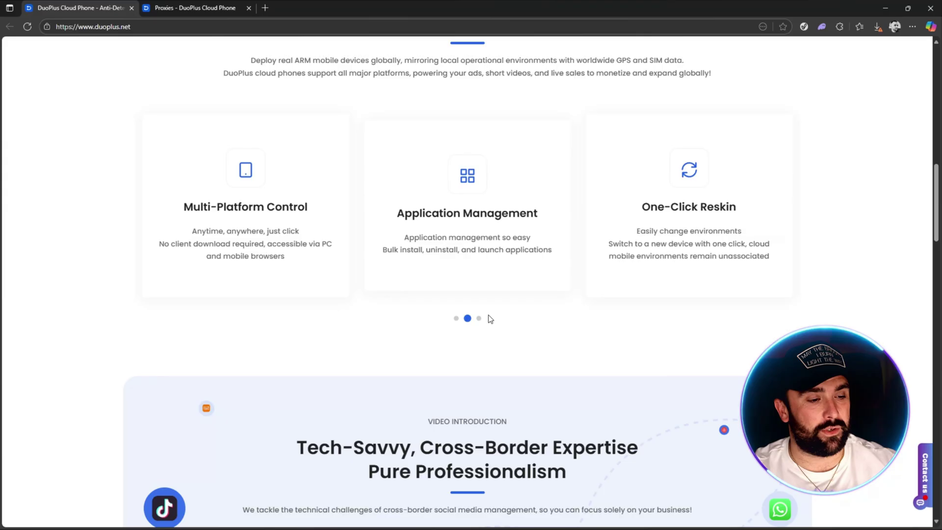
click(480, 319)
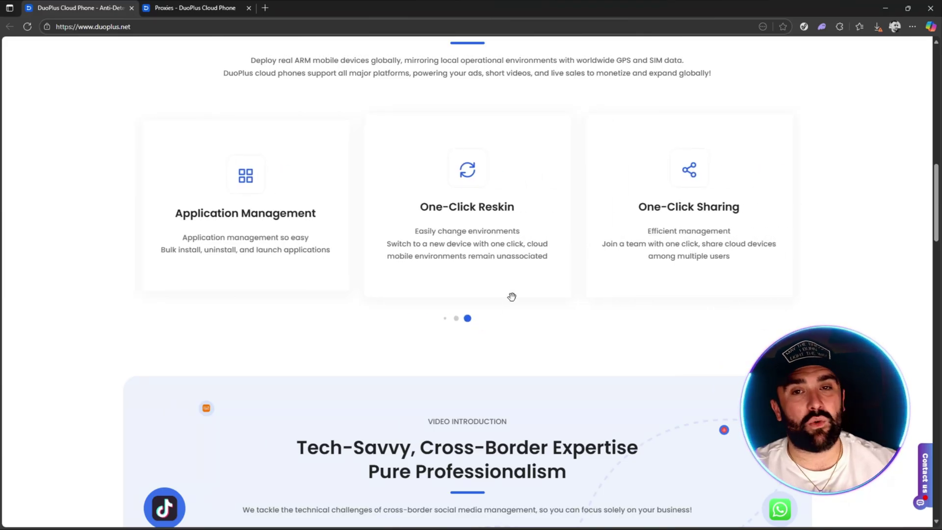
Scroll past the video, GPS, ARM chip, feedback and 'Choose DuoPlus' sections, then back to top
scroll(841, 185, down, 5)
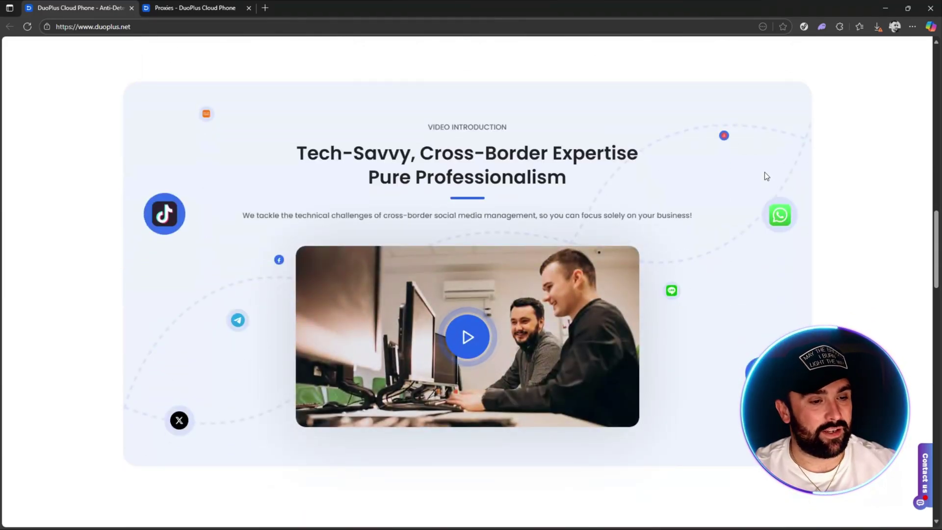
scroll(778, 156, down, 1)
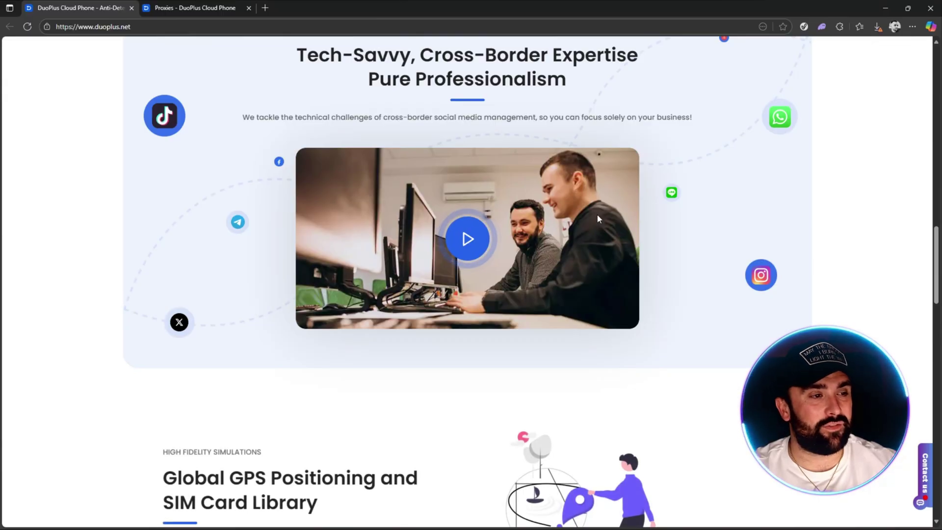
scroll(839, 178, down, 5)
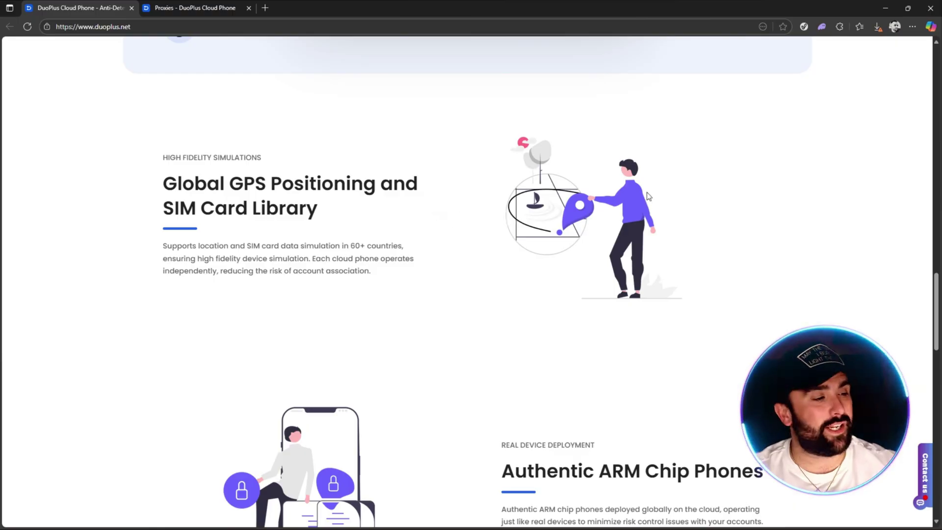
scroll(813, 181, down, 5)
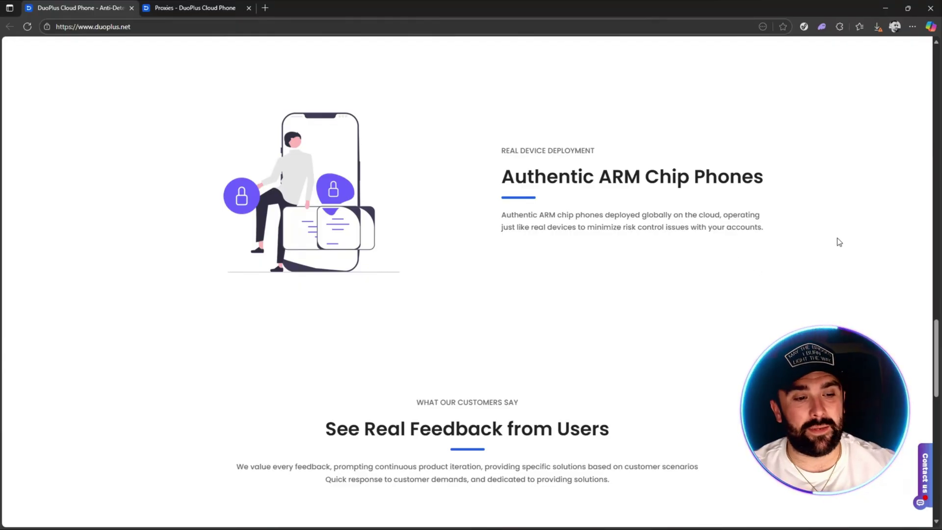
scroll(839, 242, down, 5)
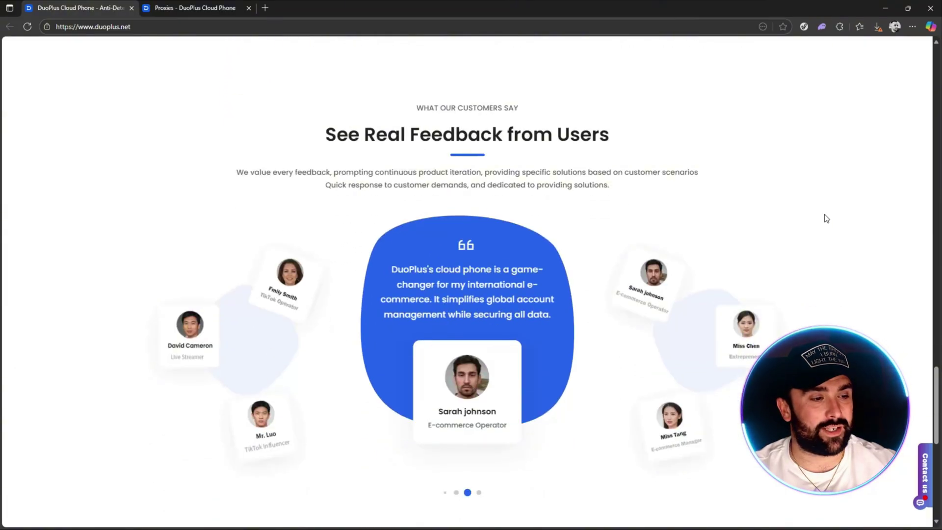
scroll(817, 208, down, 8)
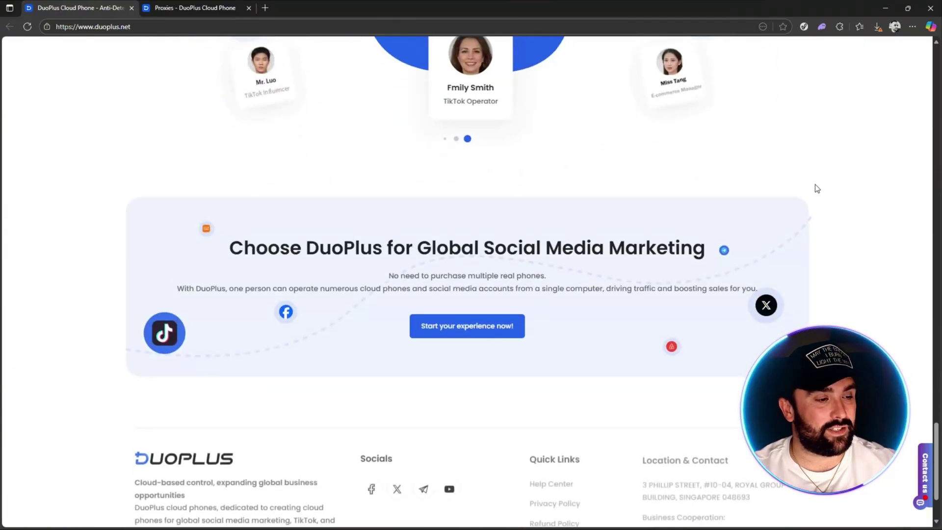
scroll(836, 167, up, 15)
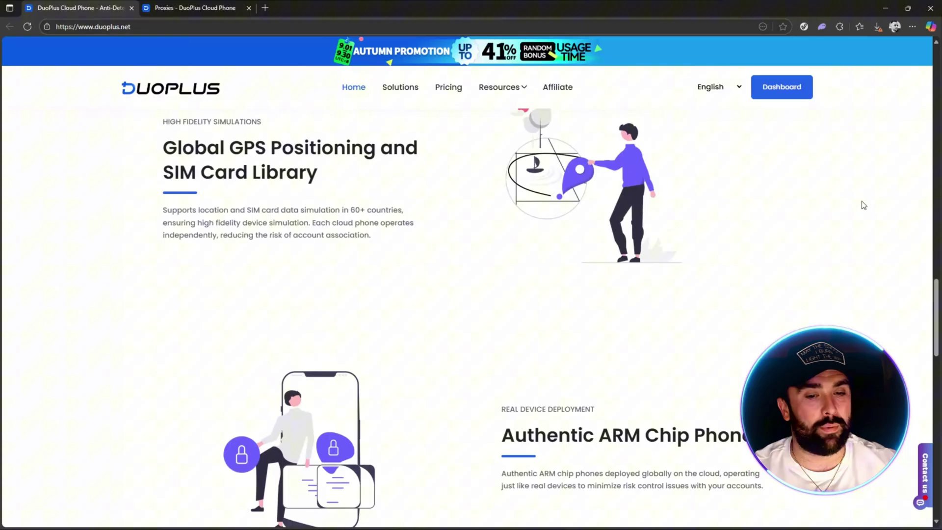
drag(940, 299, 872, 71)
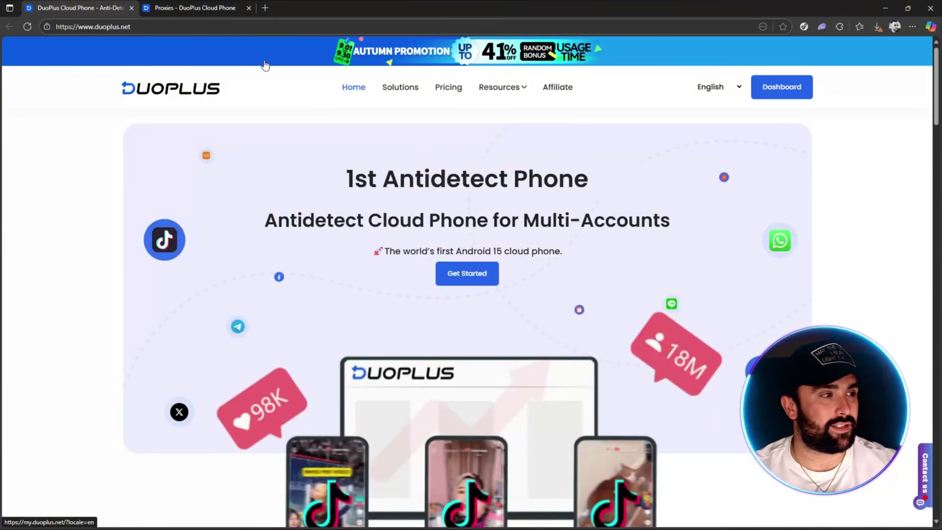
Switch to the DuoPlus dashboard and visit the Cloud Phone, Computing Power, Proxies and APP pages
click(219, 10)
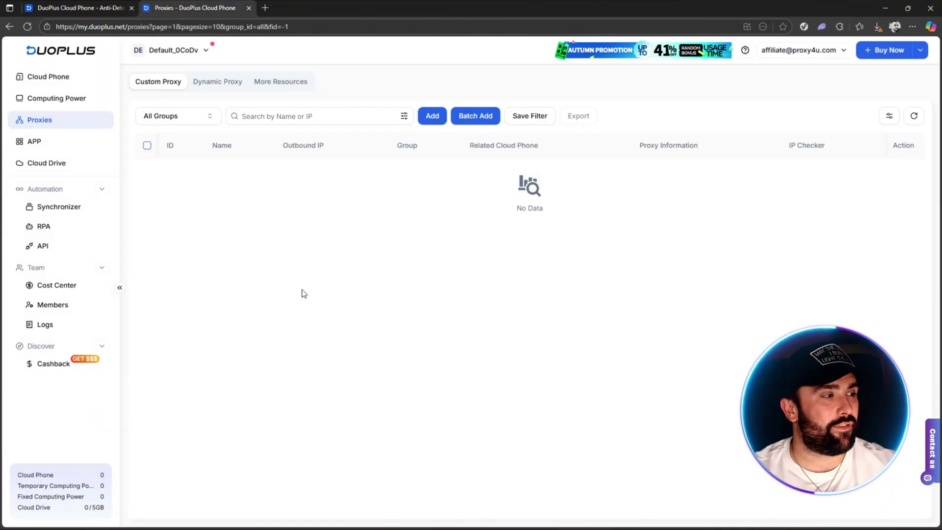
click(54, 79)
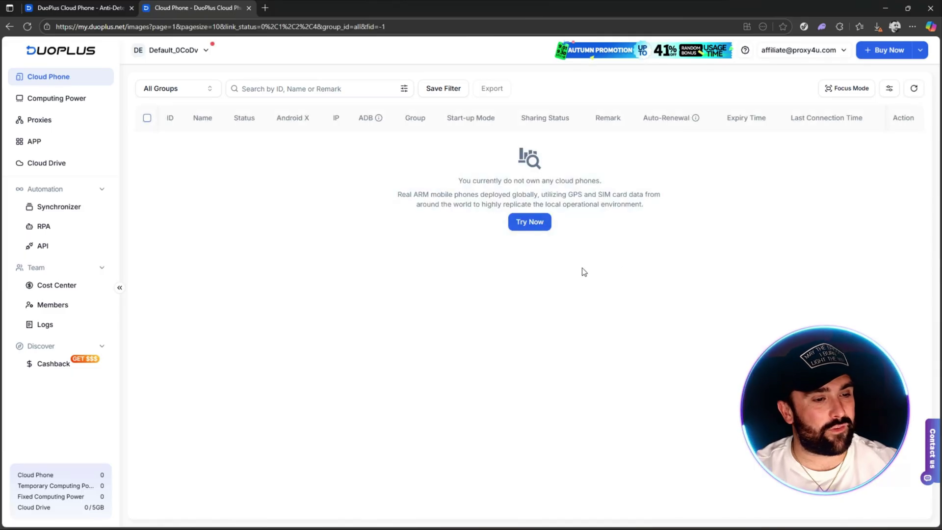
click(63, 99)
click(66, 122)
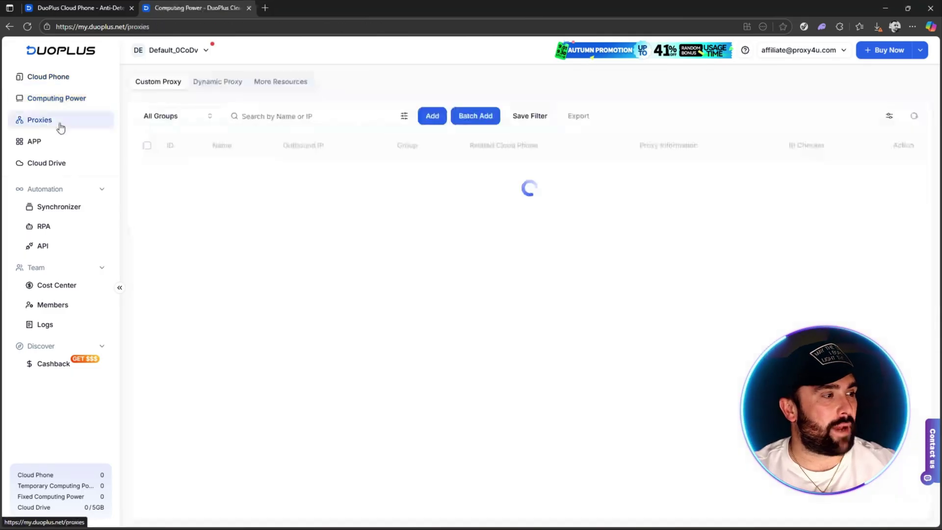
click(63, 144)
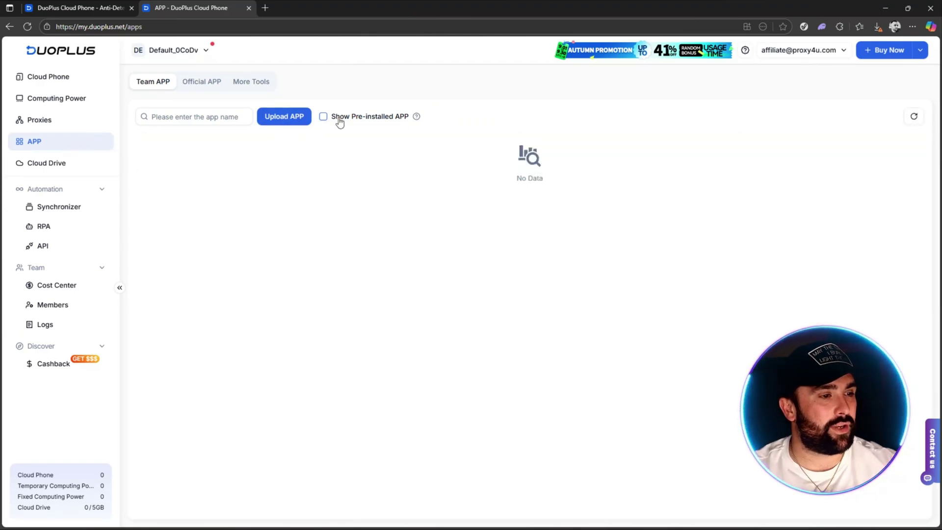
Browse the official app catalogue, view Cloud Drive, and return to the empty Proxies list
mouse_move(418, 119)
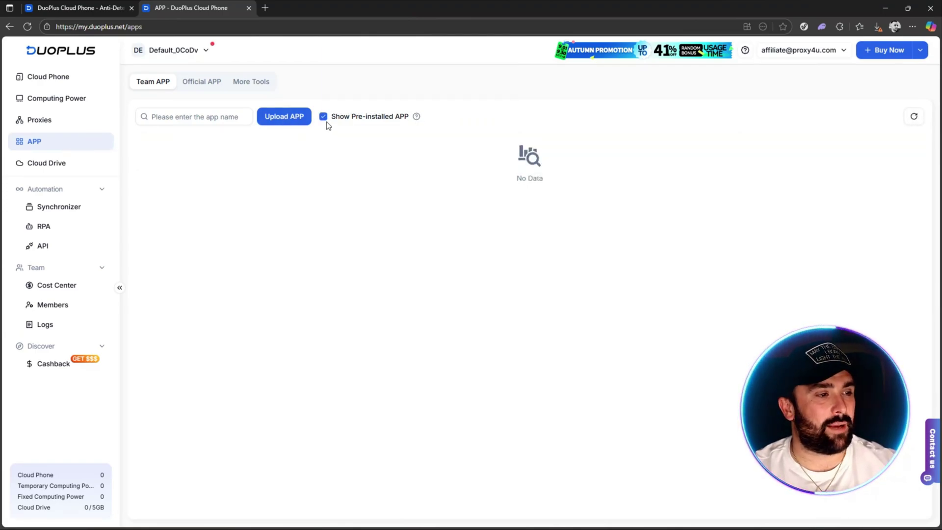
click(199, 84)
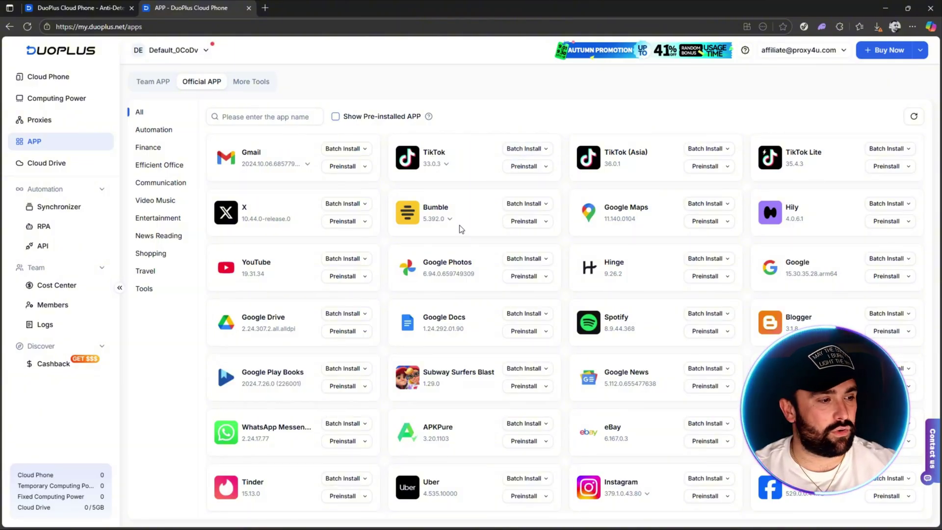
scroll(446, 231, down, 1)
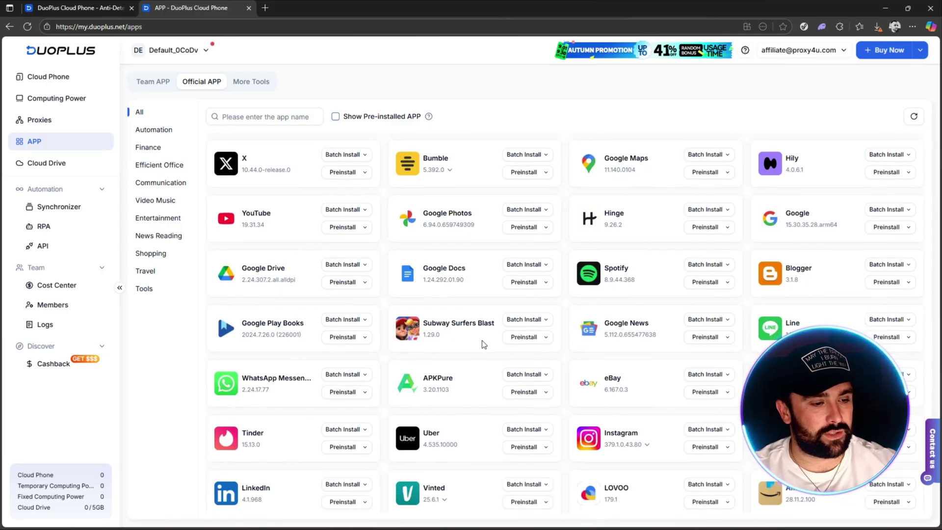
scroll(483, 341, down, 10)
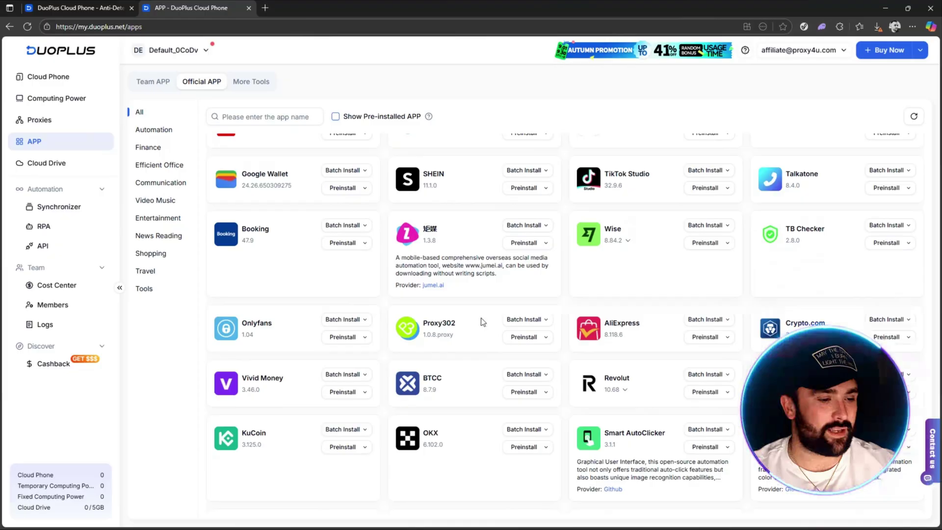
scroll(484, 323, down, 10)
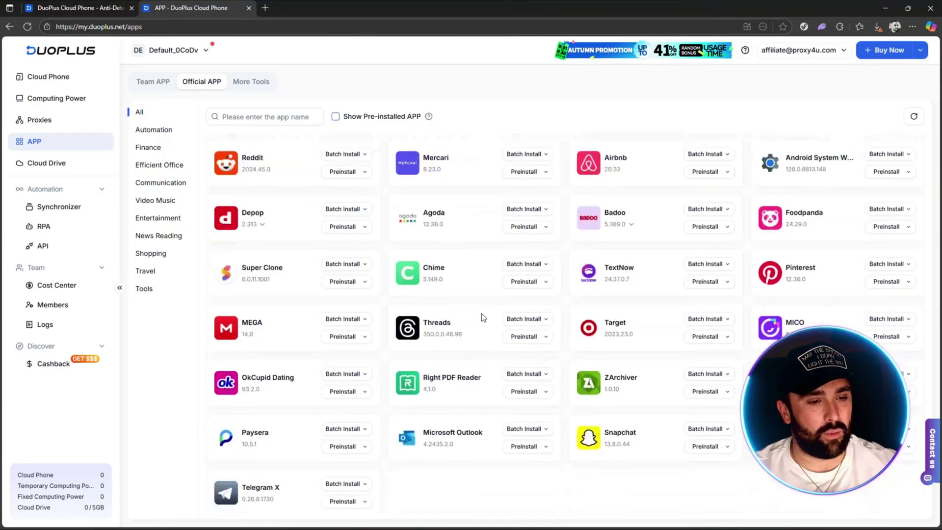
scroll(482, 315, up, 15)
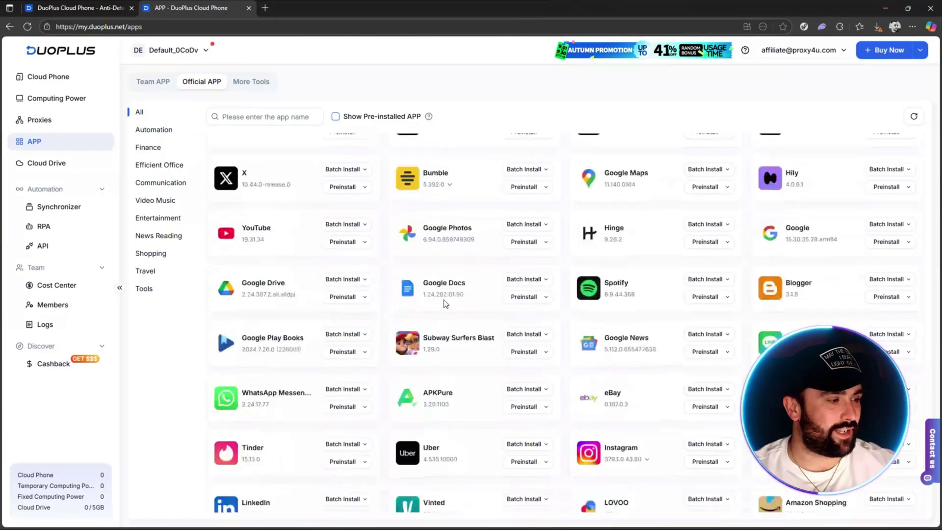
click(55, 170)
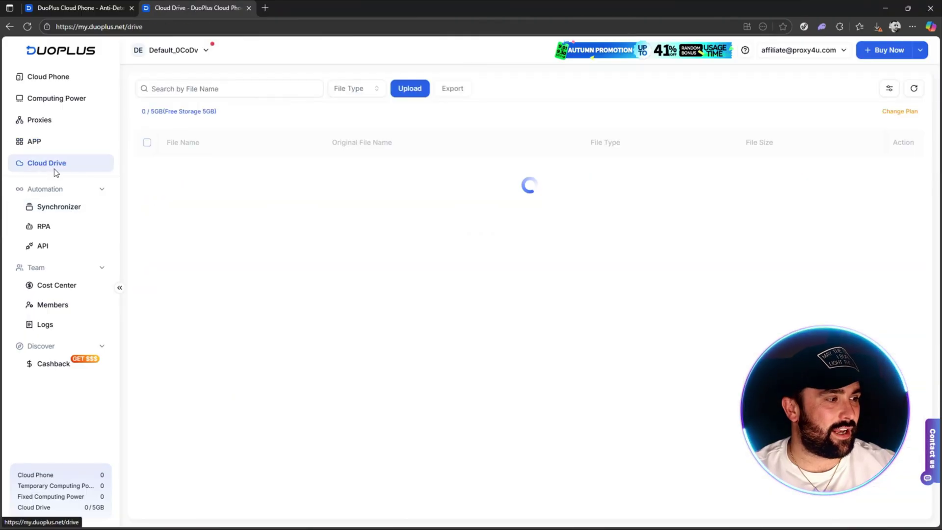
click(49, 126)
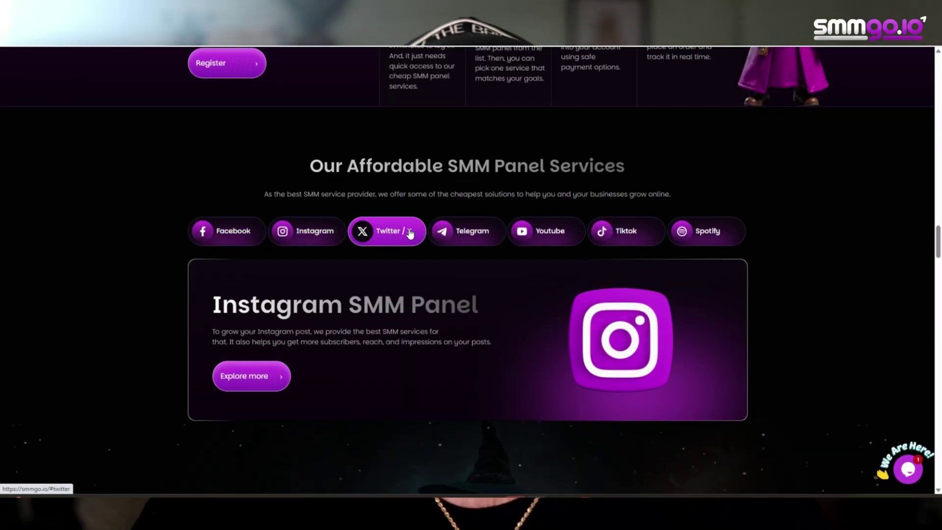
Step through smmgo.io's platform SMM service panels up to the Tiktok panel
click(474, 233)
click(563, 233)
click(630, 232)
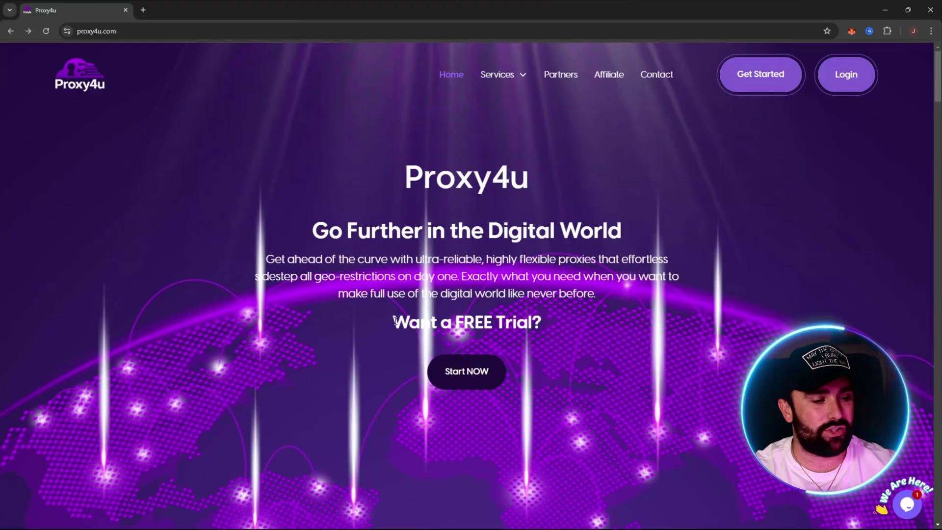
Scroll down the Proxy4u homepage past the free-trial offer and pay-as-you-go plans
drag(392, 323, 552, 317)
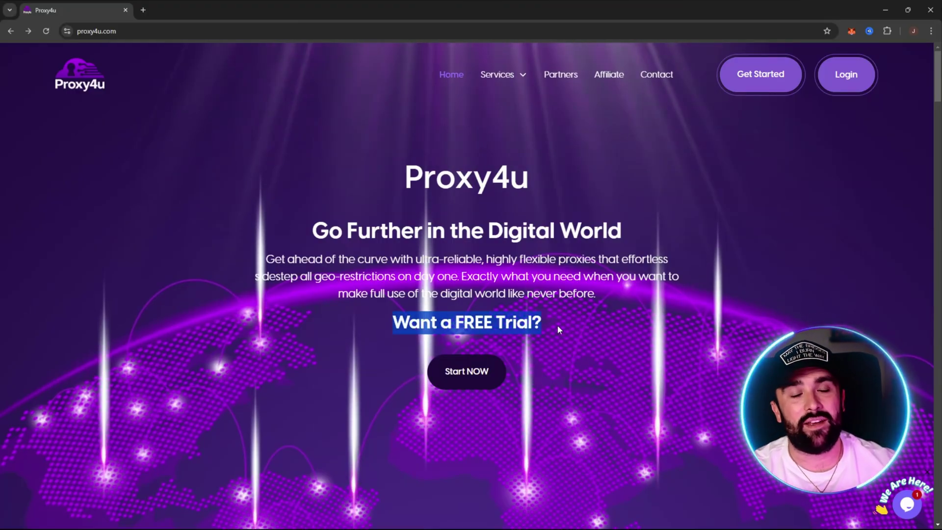
click(590, 319)
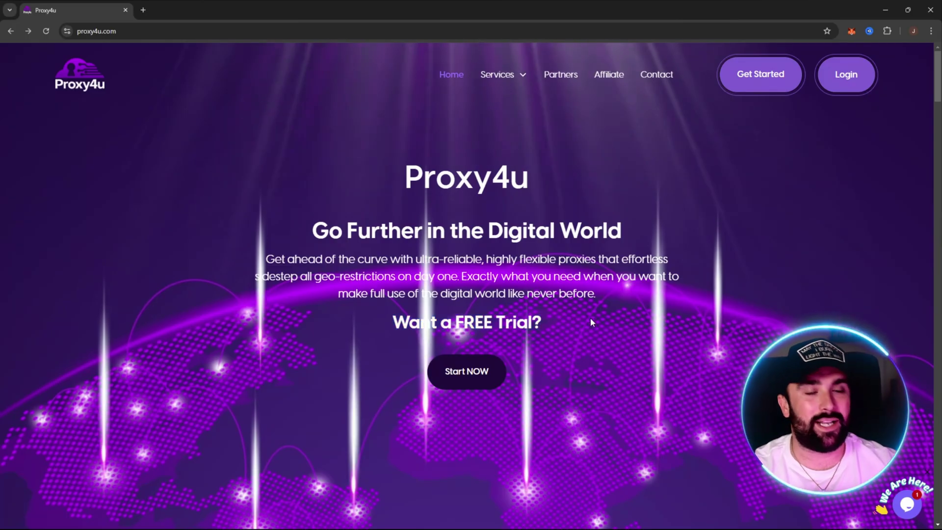
scroll(803, 217, down, 1)
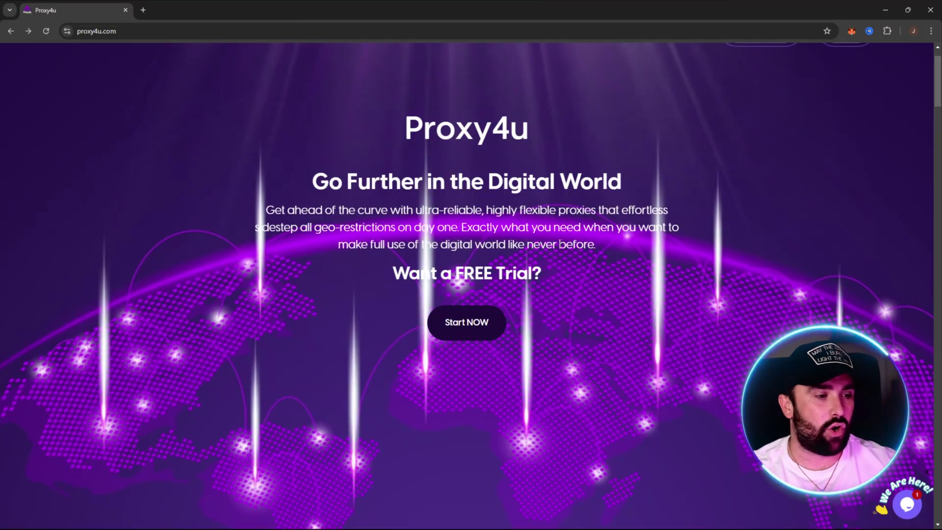
scroll(744, 271, down, 4)
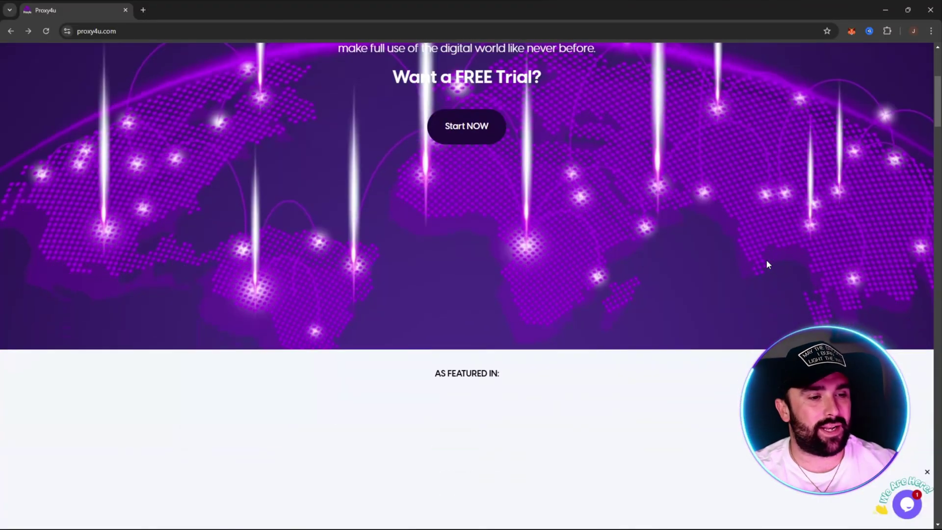
scroll(768, 264, down, 5)
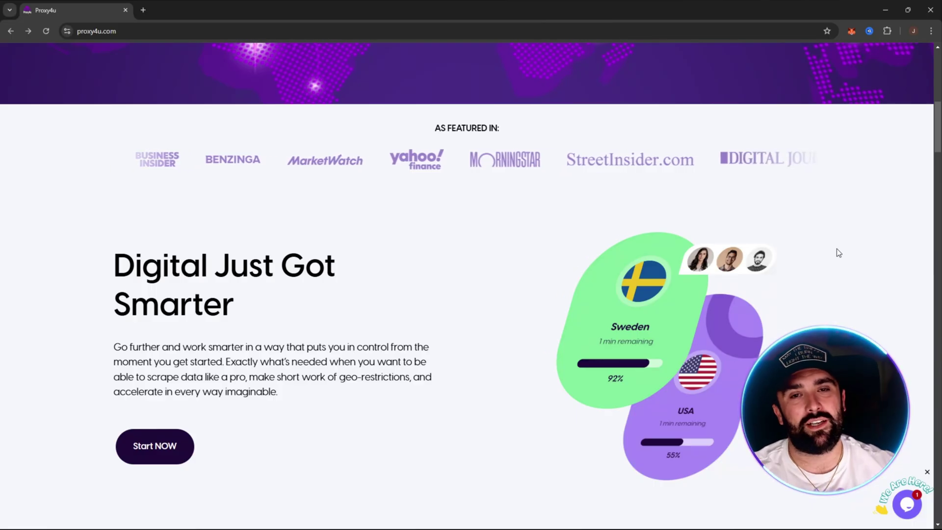
scroll(364, 211, down, 2)
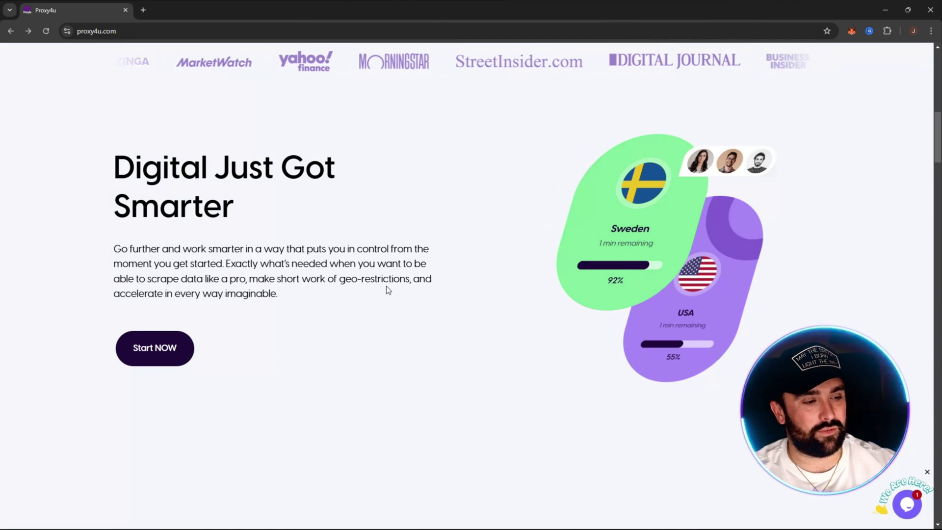
scroll(787, 269, down, 4)
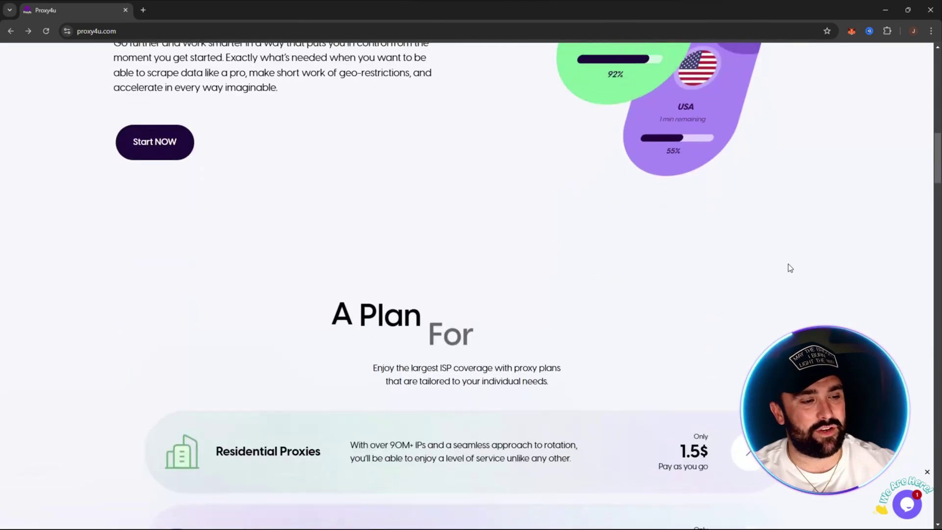
scroll(816, 256, down, 5)
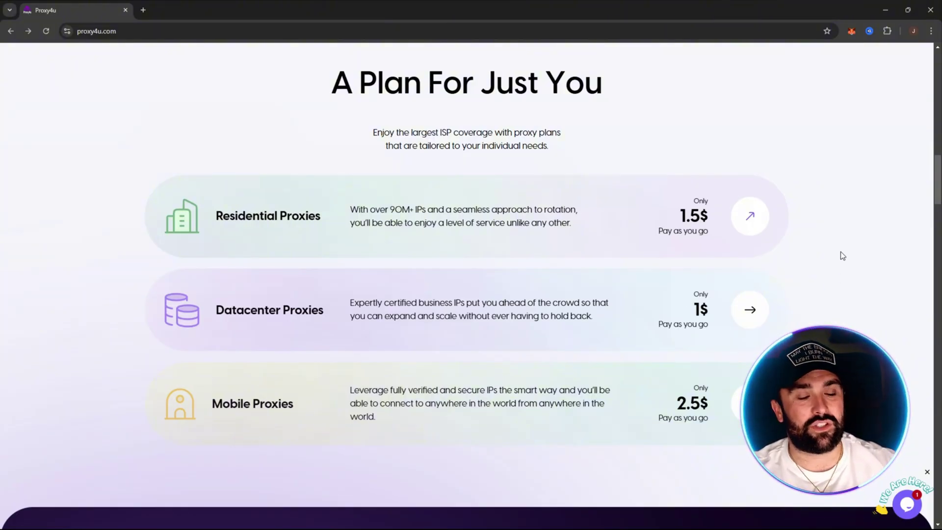
scroll(840, 249, down, 9)
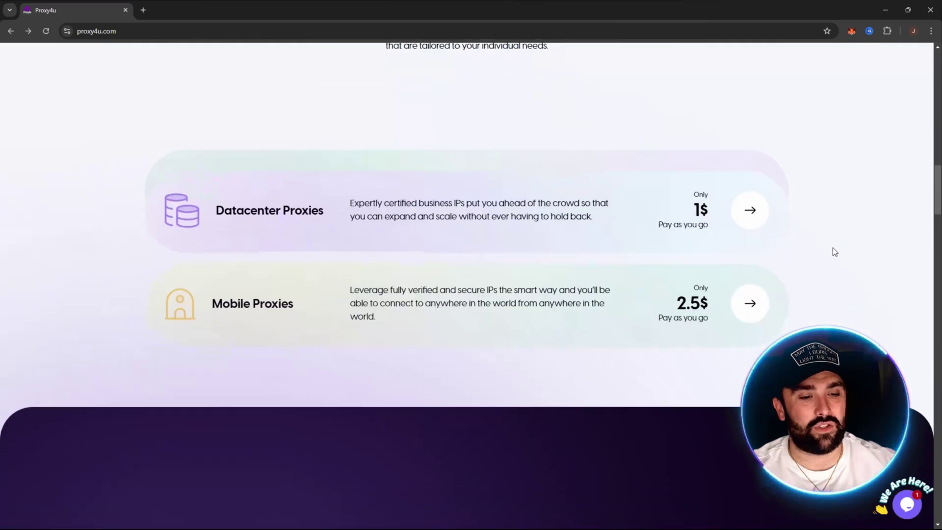
scroll(828, 240, down, 4)
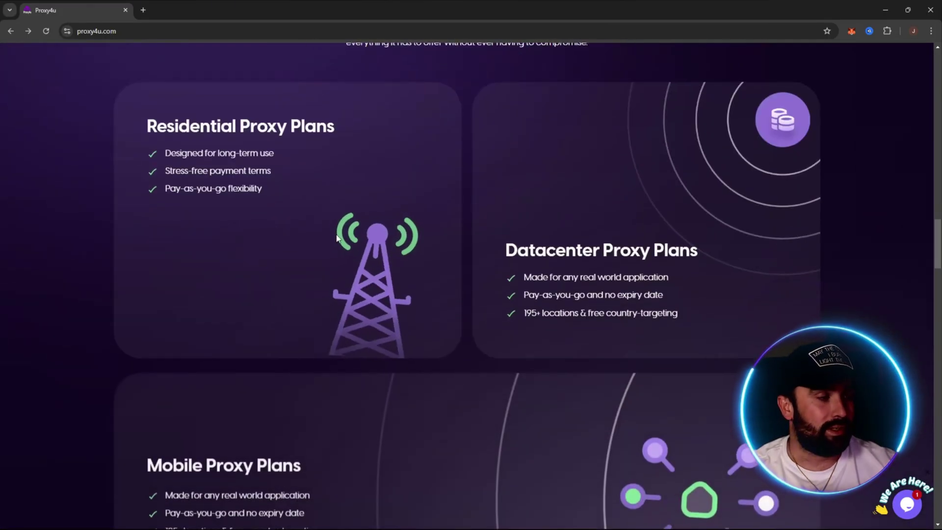
drag(166, 189, 272, 194)
click(289, 225)
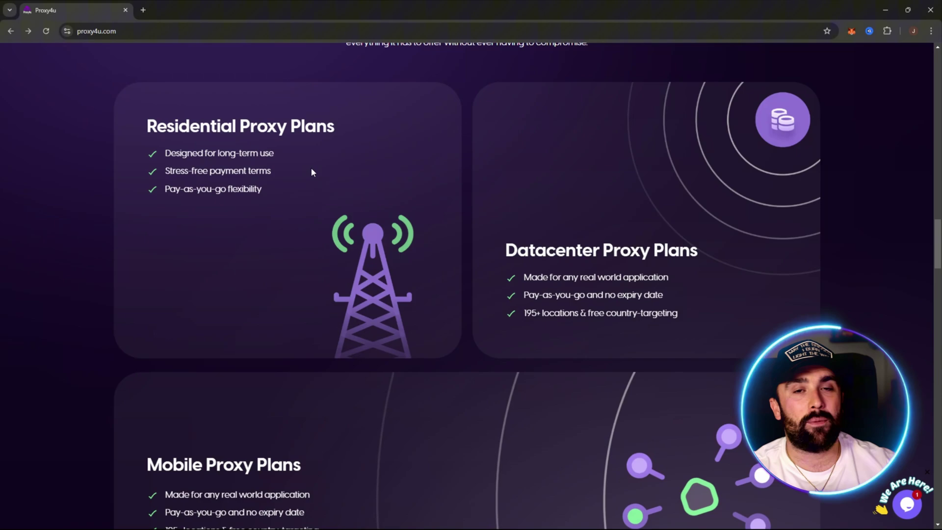
View the Internet Marketers, Data Analysts, E-commerce Professionals and Travel Enthusiasts audience sections
scroll(849, 172, down, 15)
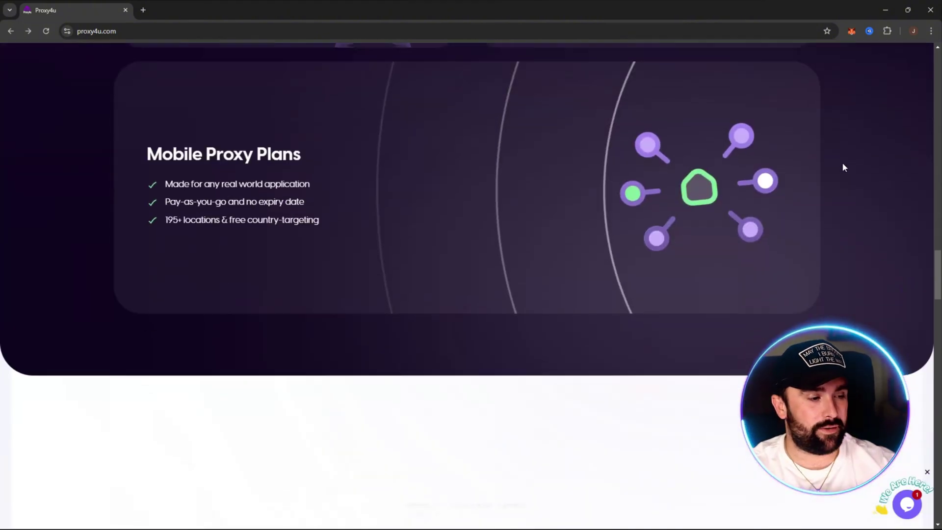
scroll(827, 131, down, 1)
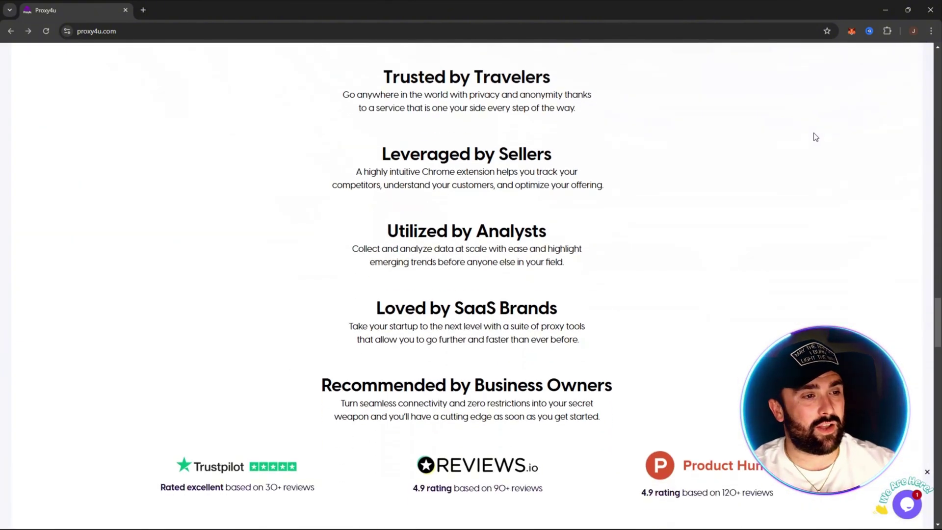
scroll(791, 132, up, 3)
scroll(721, 175, down, 3)
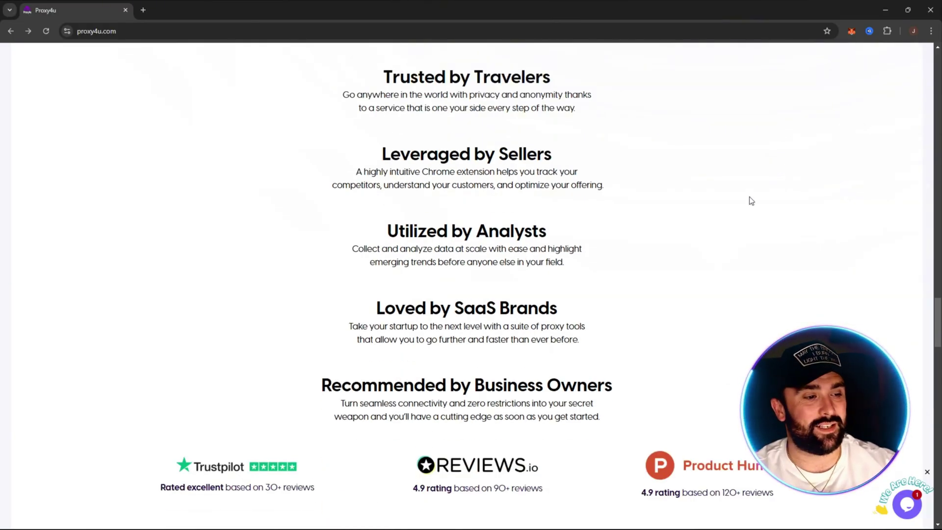
scroll(722, 222, down, 1)
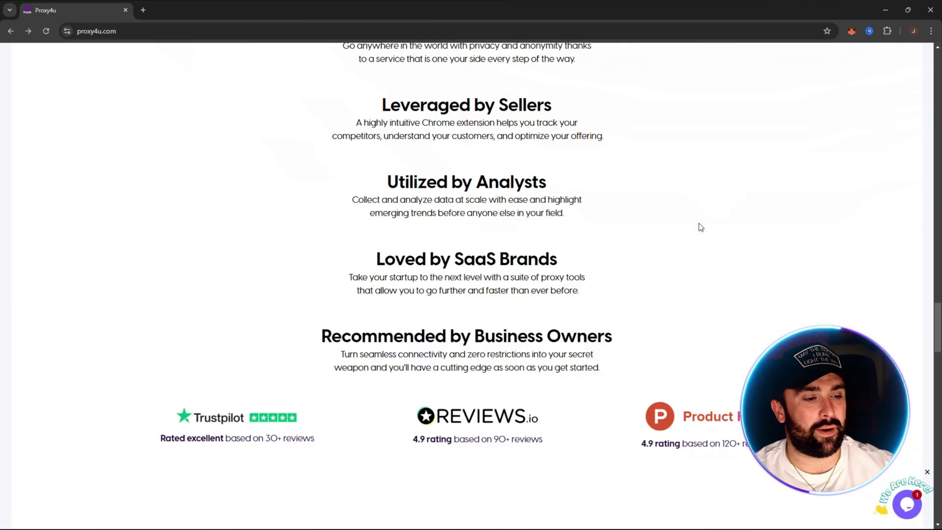
scroll(722, 221, down, 2)
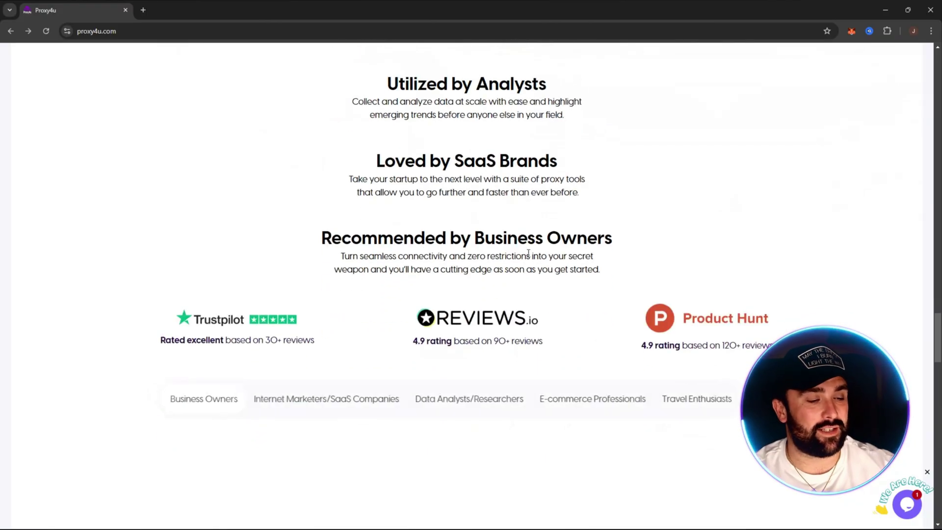
scroll(622, 220, down, 2)
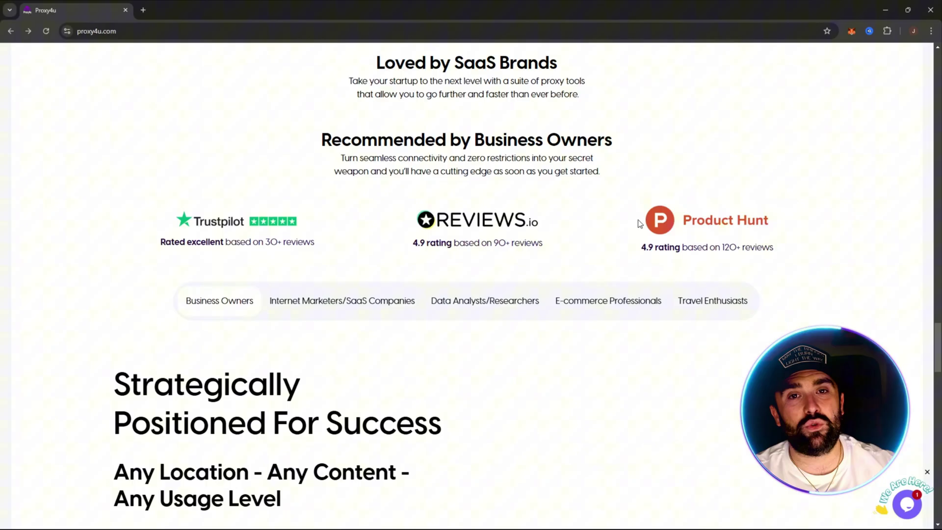
scroll(640, 224, down, 4)
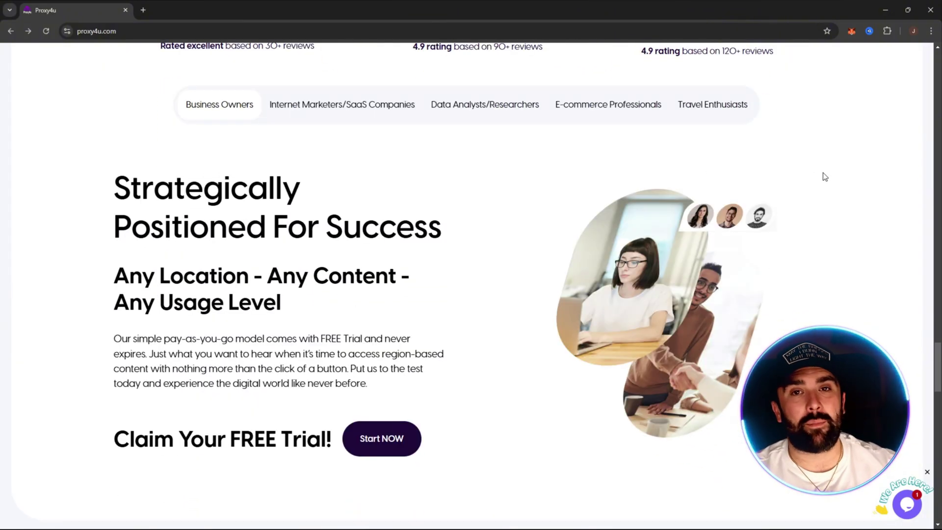
click(359, 111)
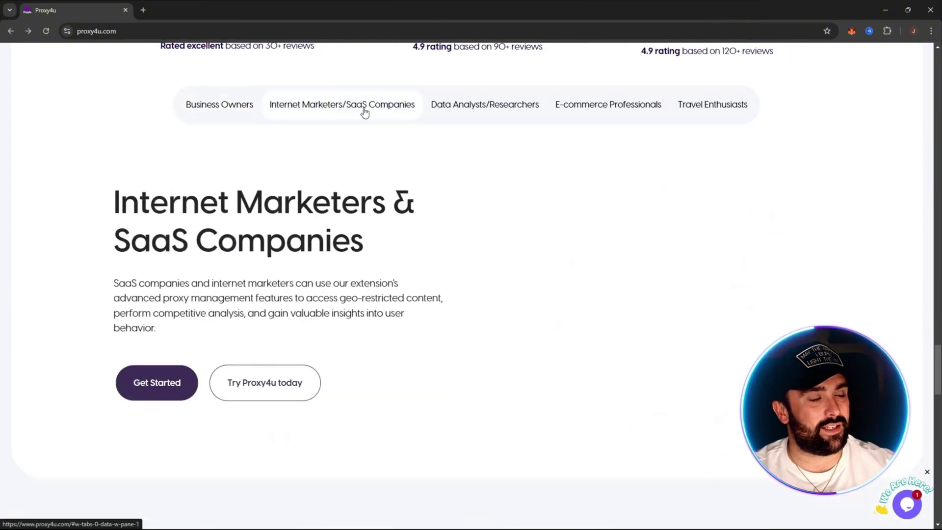
click(501, 113)
click(611, 105)
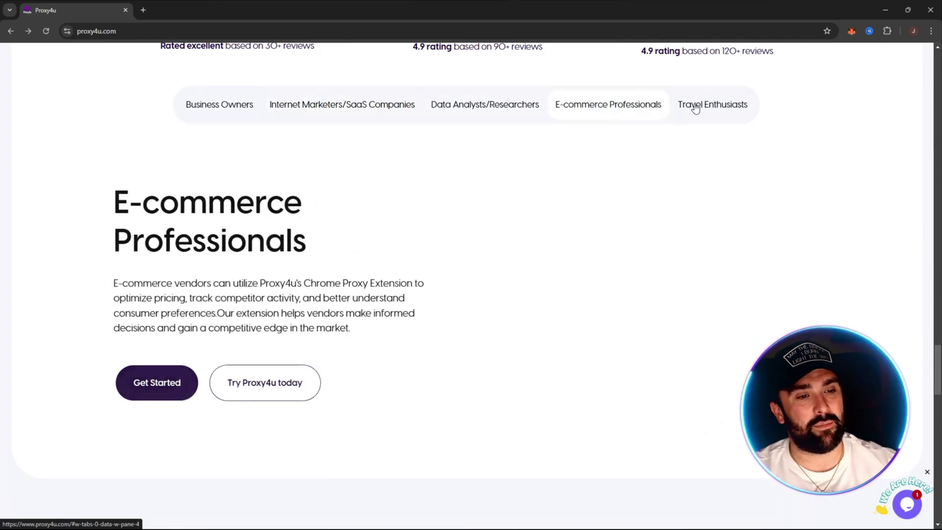
click(704, 105)
Check the 'Got Your FREE Trial?' section, then scroll back up the page
scroll(858, 140, down, 6)
scroll(854, 132, down, 3)
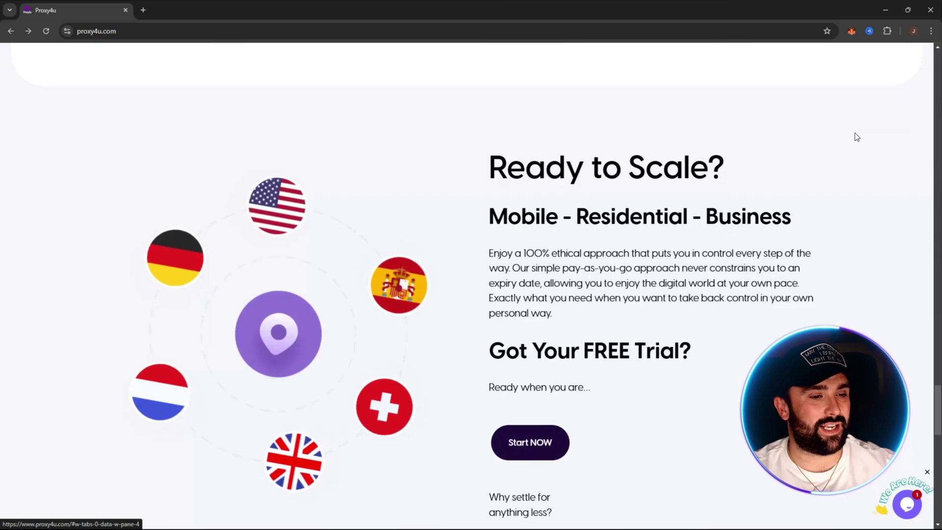
triple_click(560, 212)
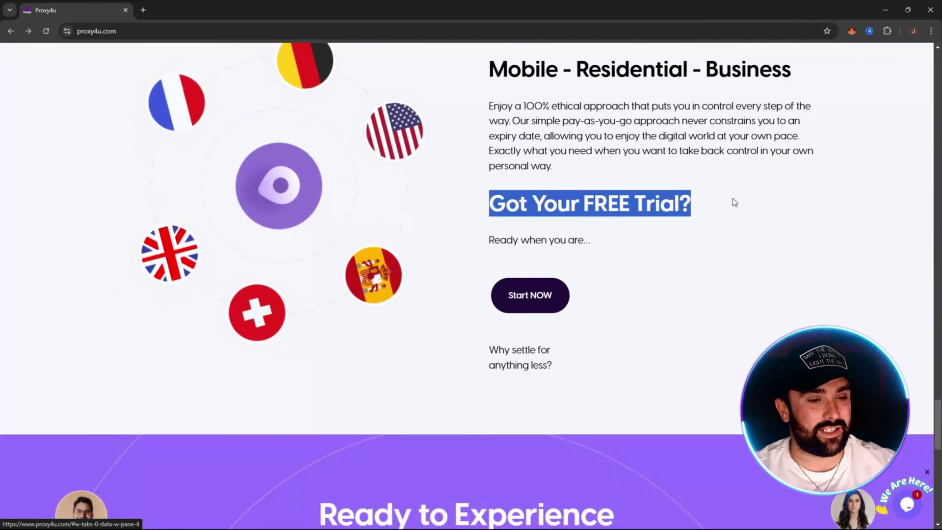
click(734, 199)
scroll(760, 204, up, 5)
scroll(790, 208, up, 4)
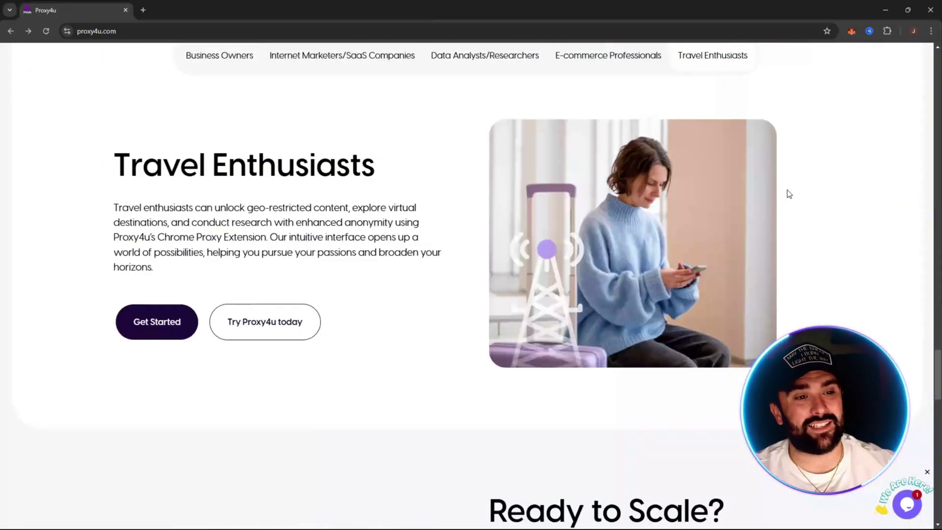
scroll(929, 360, up, 15)
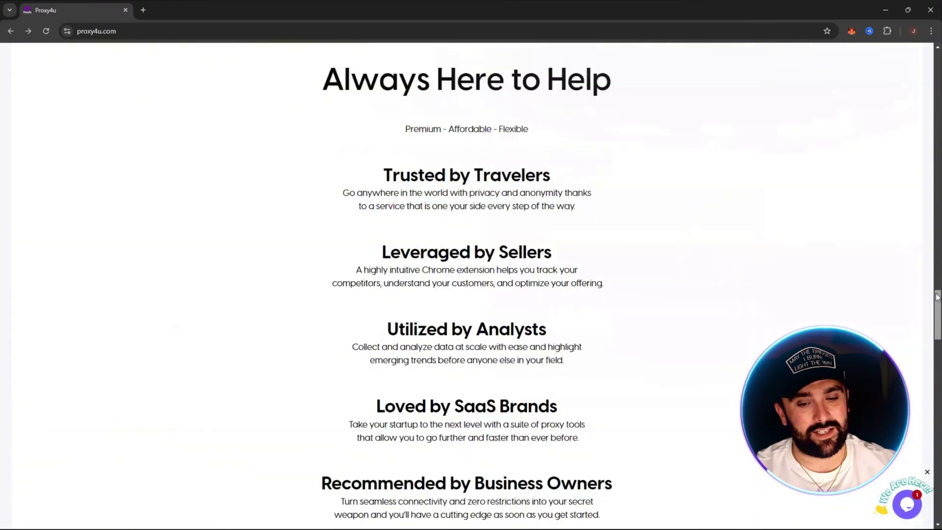
Log in to Proxy4u with the saved credentials and open the Residential Proxy plan
click(854, 78)
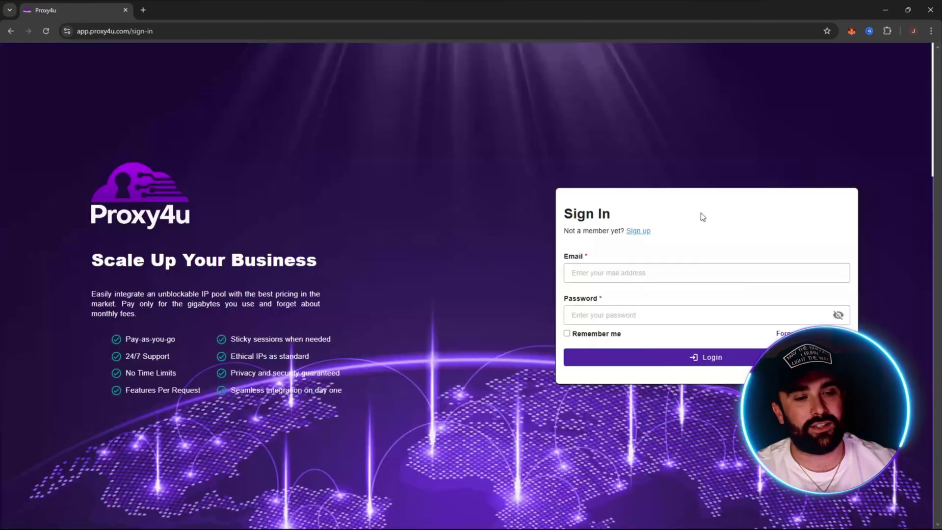
click(689, 357)
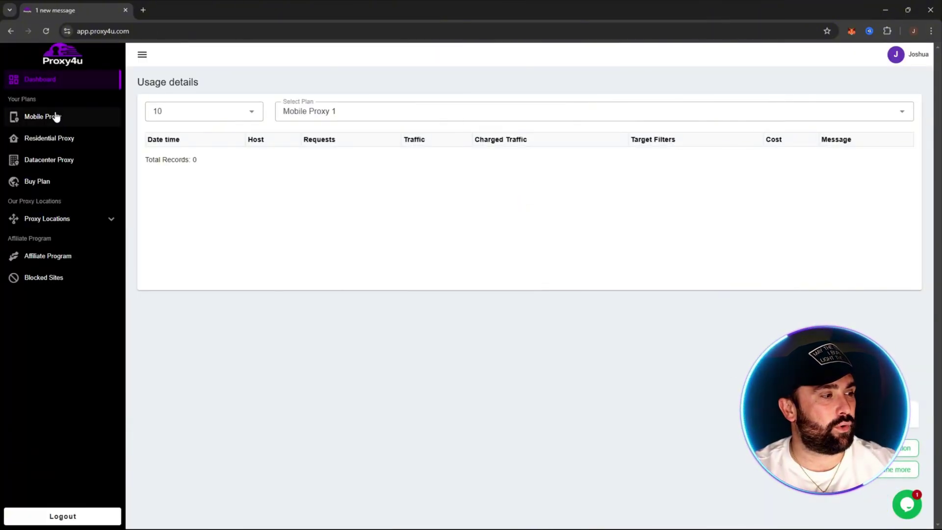
click(75, 142)
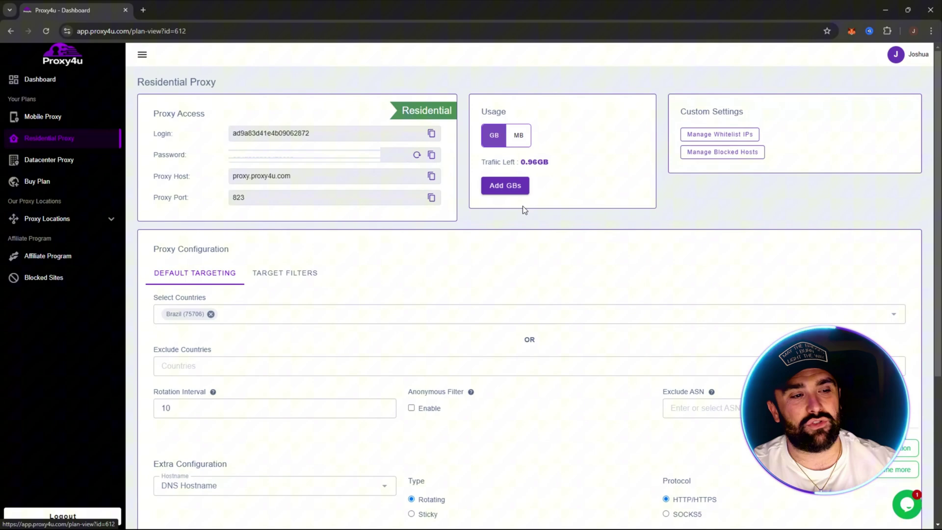
Make the Residential Proxy sessions Sticky with a rotation interval of 20
scroll(594, 212, down, 4)
scroll(344, 191, up, 1)
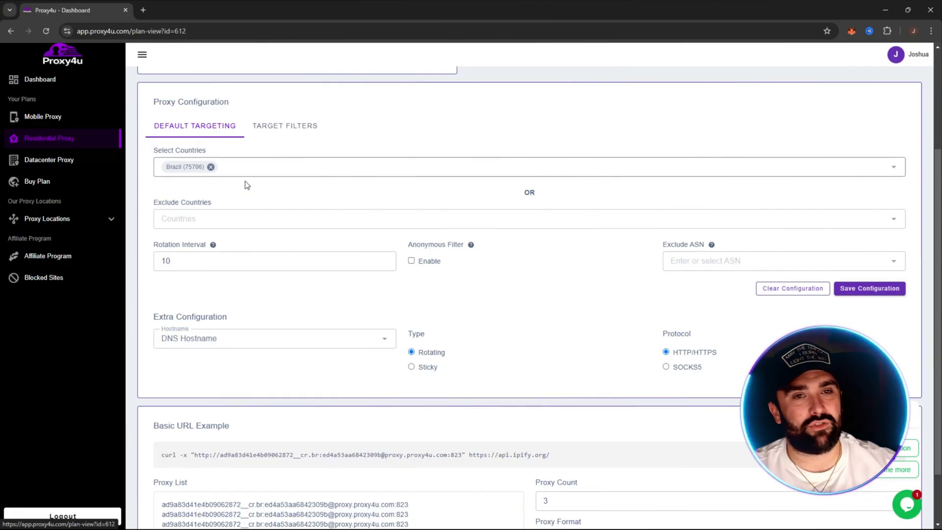
scroll(337, 177, down, 1)
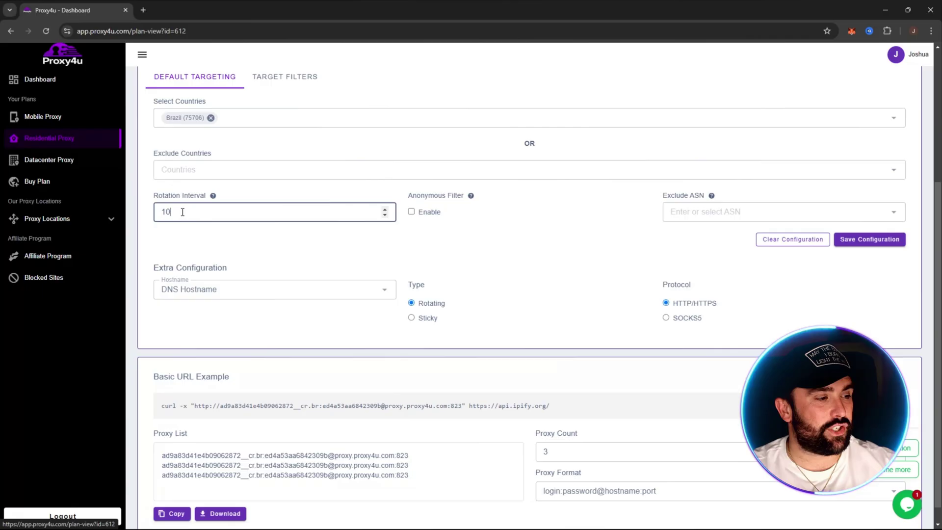
mouse_move(213, 197)
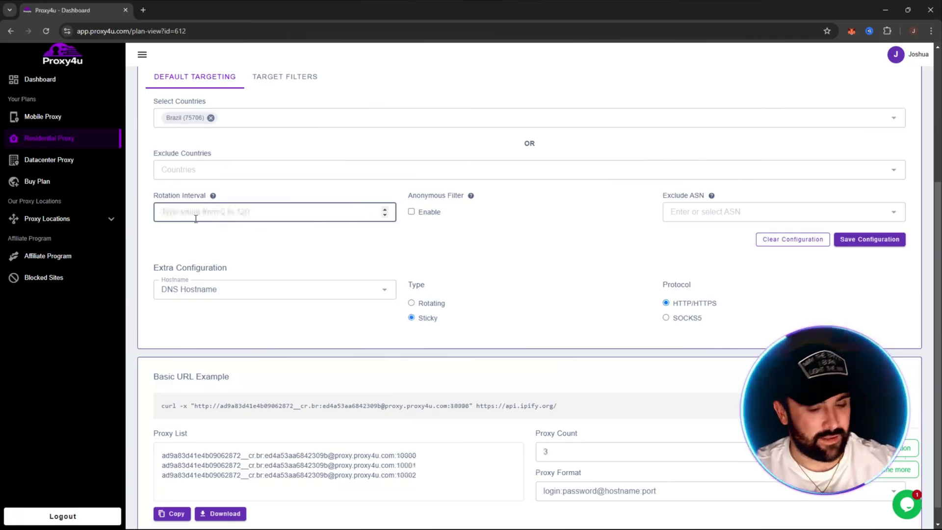
text(0)
click(241, 252)
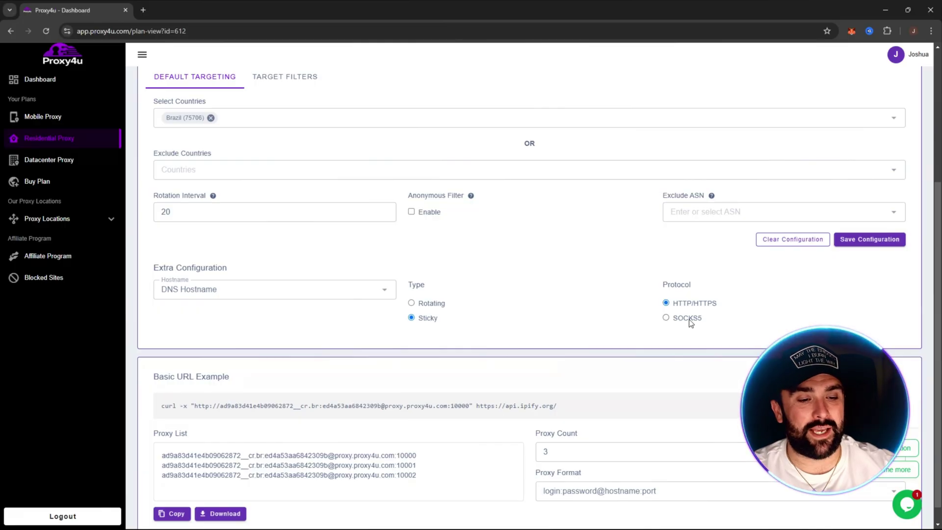
scroll(666, 314, down, 1)
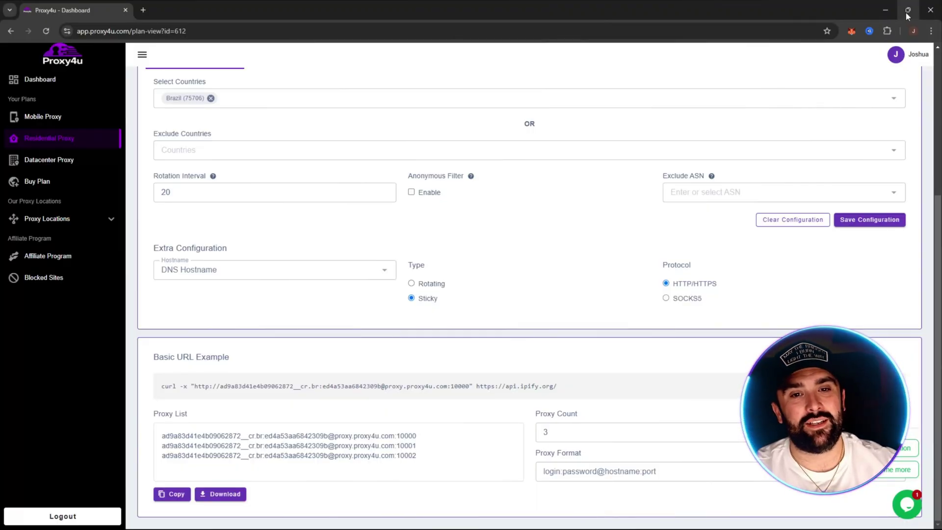
mouse_move(908, 16)
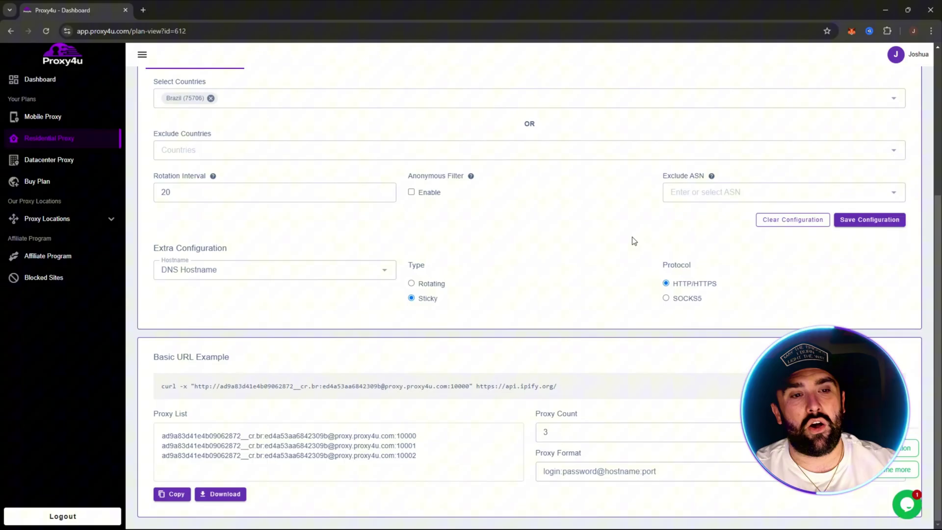
Dock the Proxy4u window beside DuoPlus and open DuoPlus's Add Proxy form
click(901, 9)
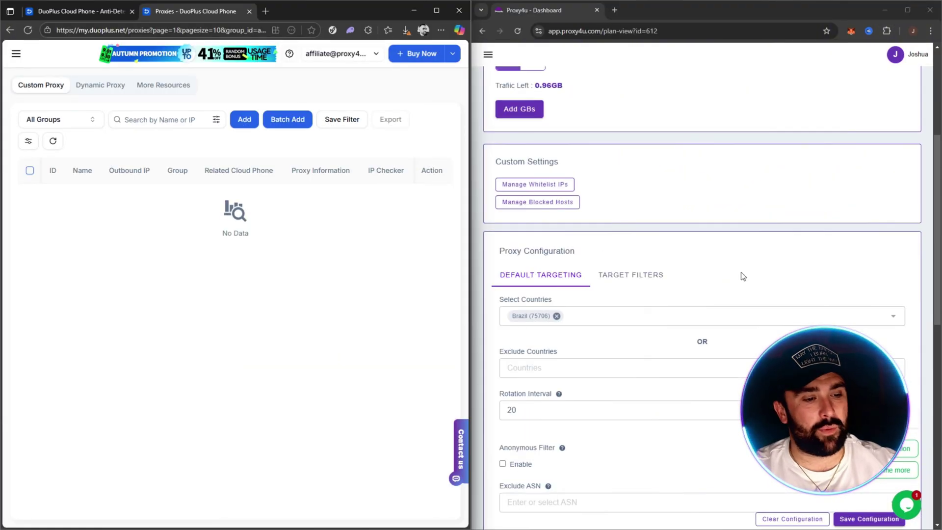
scroll(740, 270, down, 5)
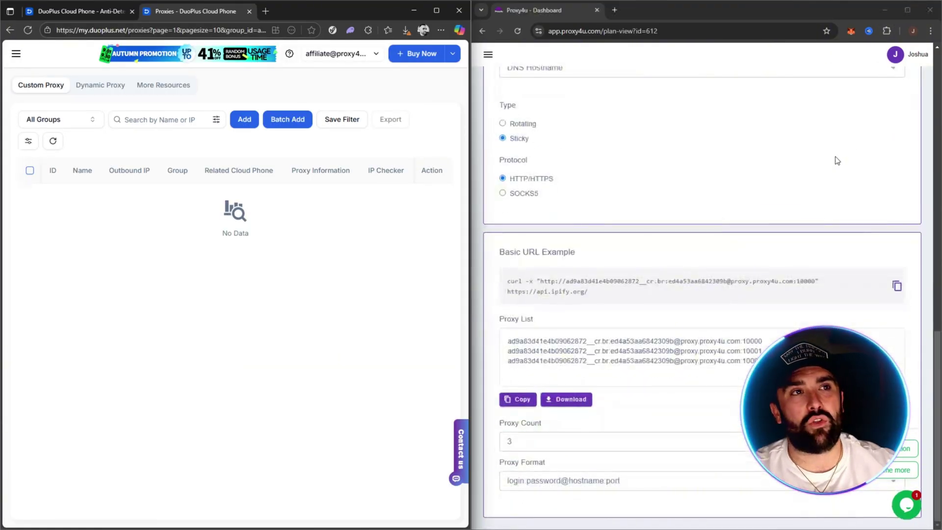
scroll(772, 149, up, 1)
scroll(766, 146, down, 1)
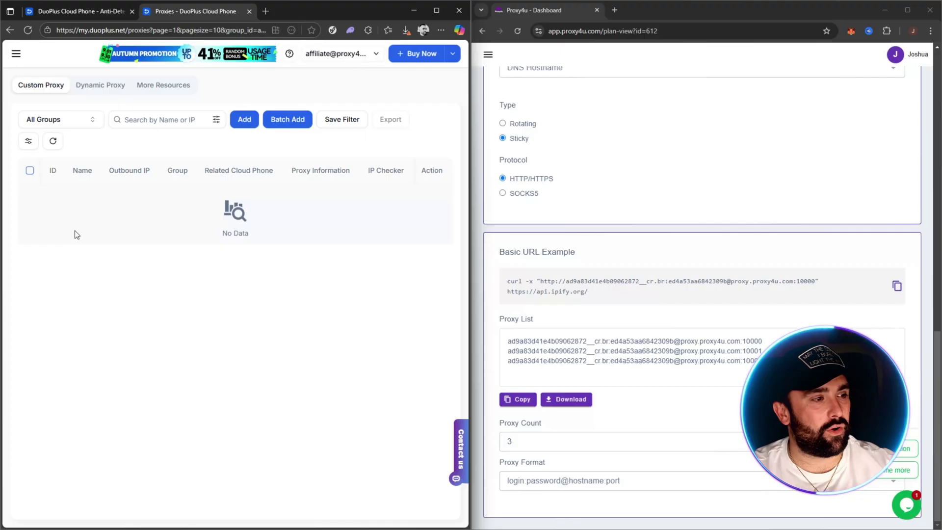
click(17, 54)
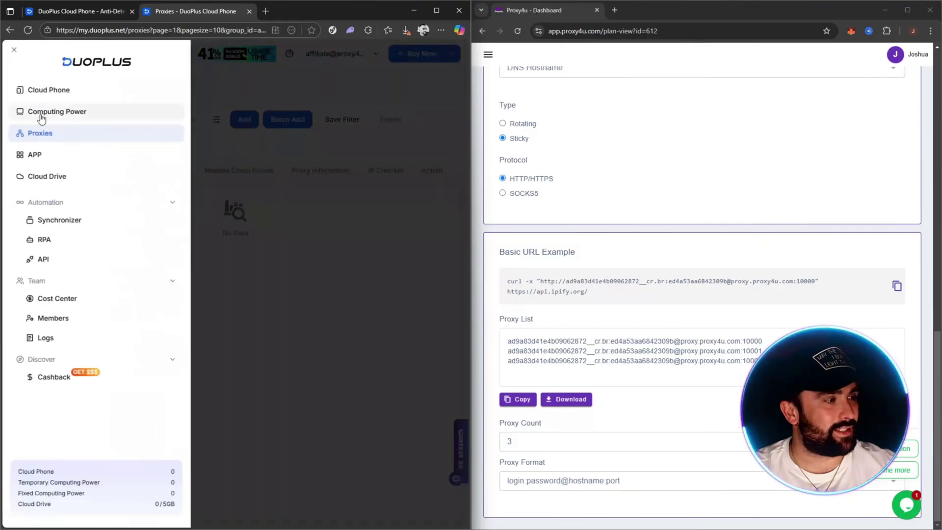
click(46, 135)
click(244, 119)
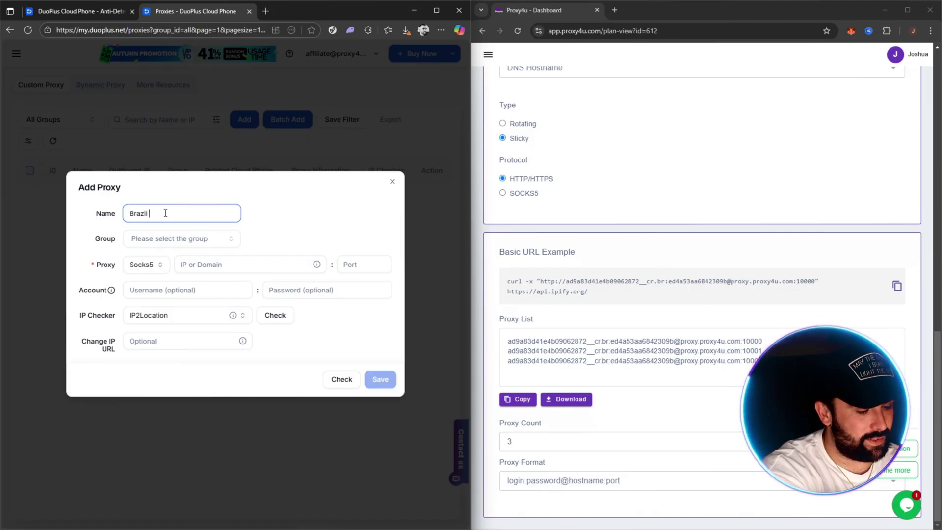
Name the proxy 'Brazil targeting', keep Socks5, and switch Proxy4u's protocol to SOCKS5
text(Brazil targeting)
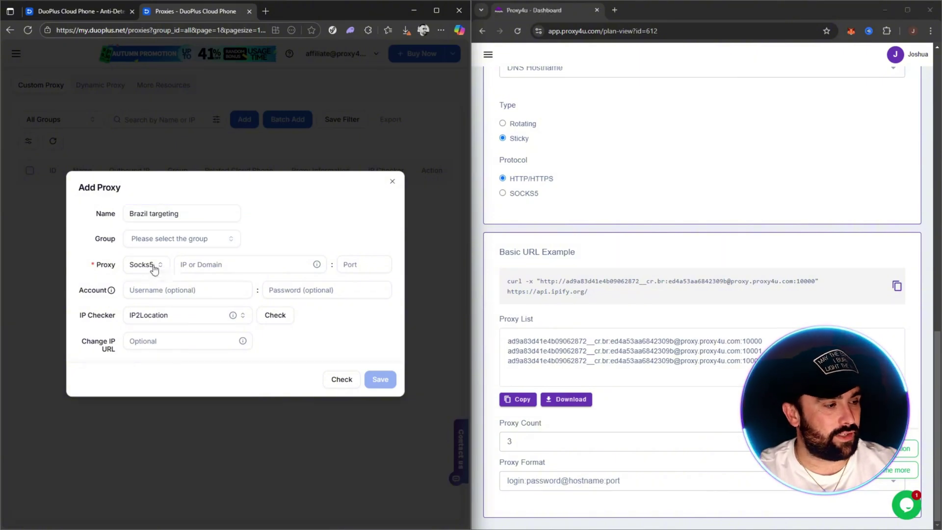
click(150, 265)
click(147, 286)
click(219, 264)
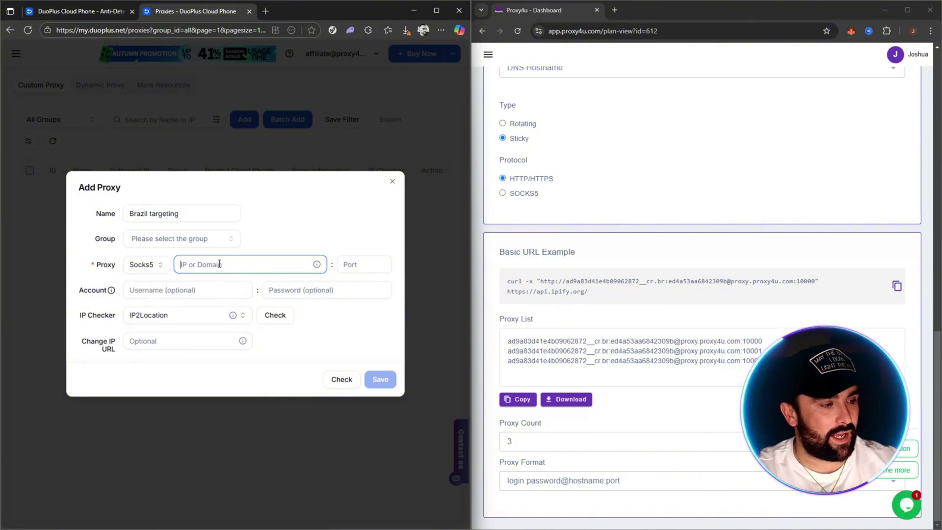
scroll(617, 269, up, 2)
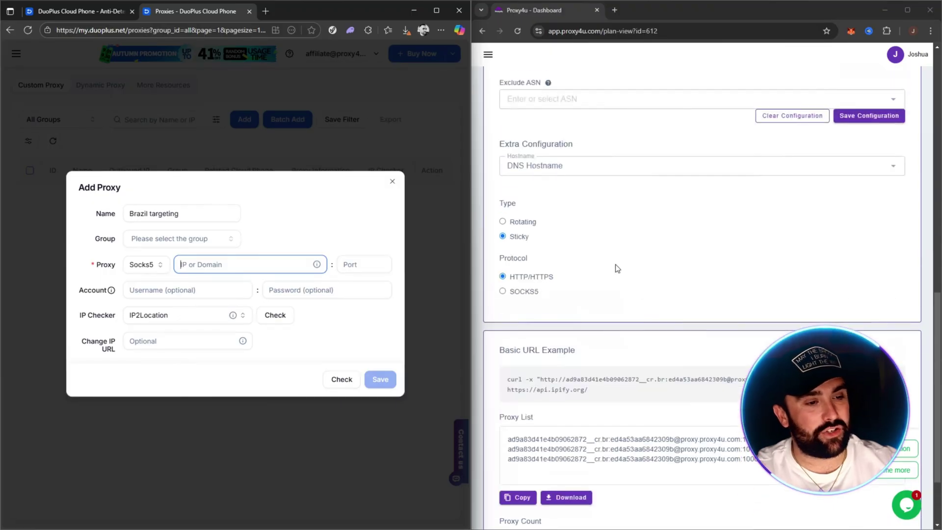
click(503, 292)
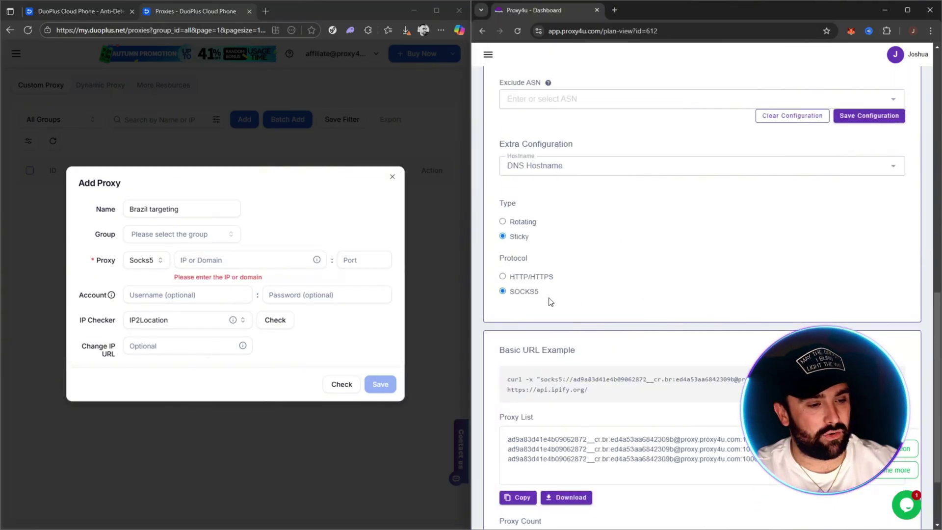
scroll(664, 296, down, 2)
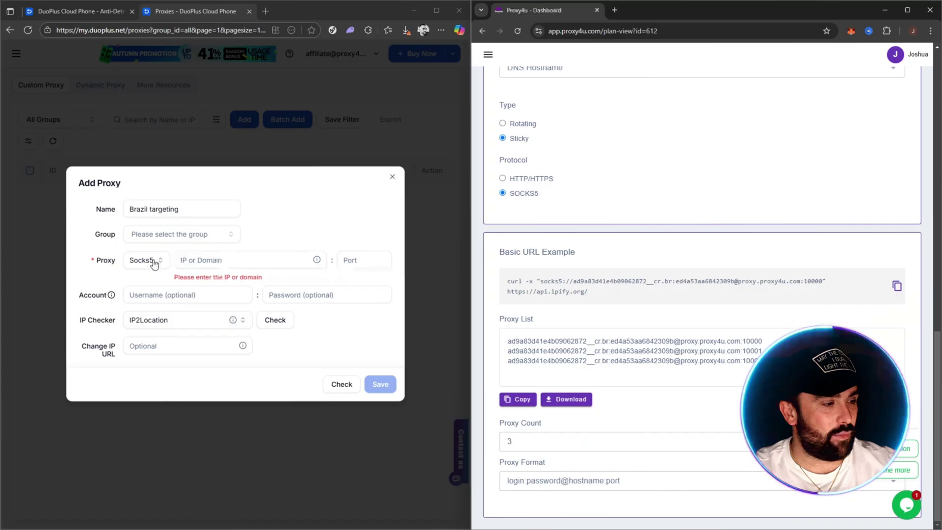
Fill in host proxy.proxy4u.com and port 10000 from the Proxy4u proxy line
click(206, 261)
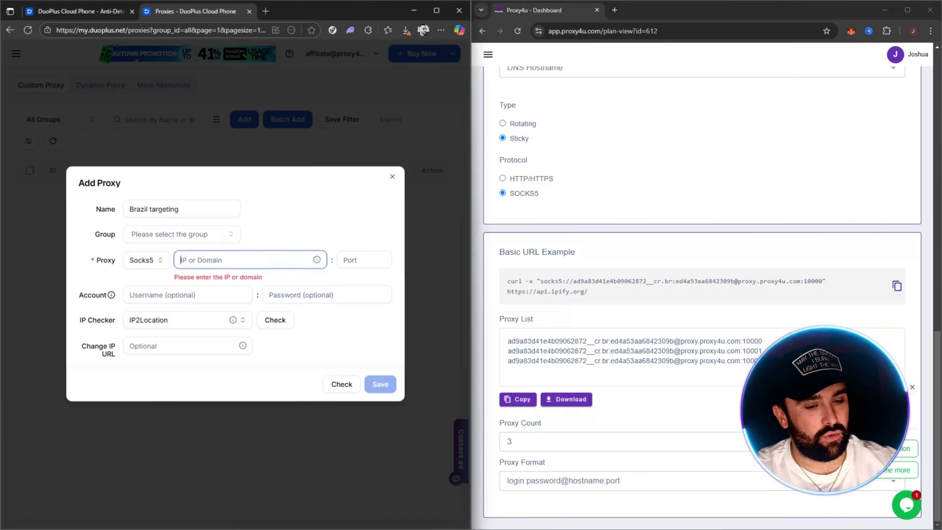
double_click(690, 341)
drag(703, 342, 740, 345)
key(ctrl+c)
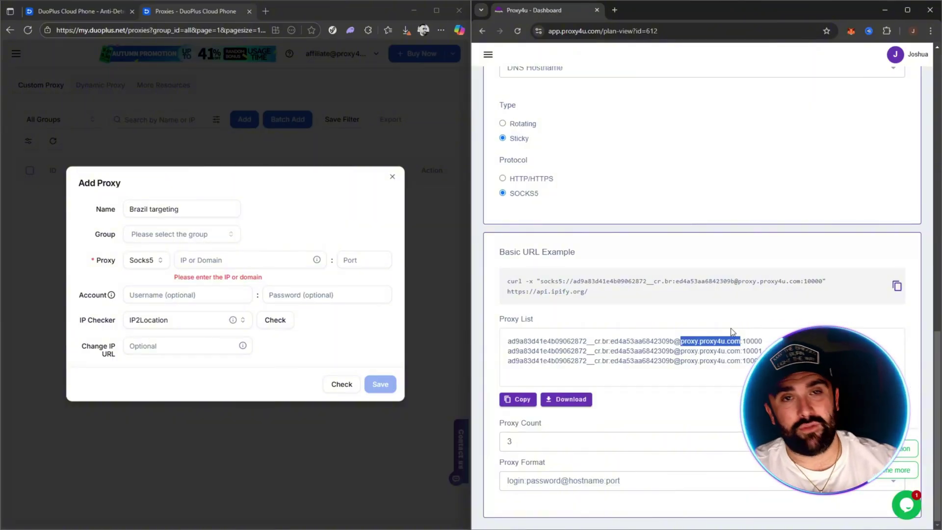
click(199, 260)
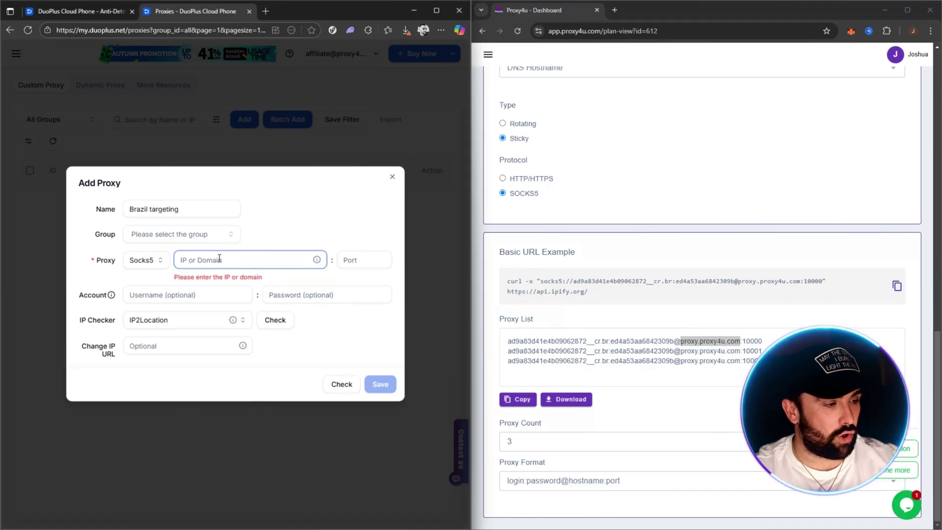
key(ctrl+v)
click(366, 264)
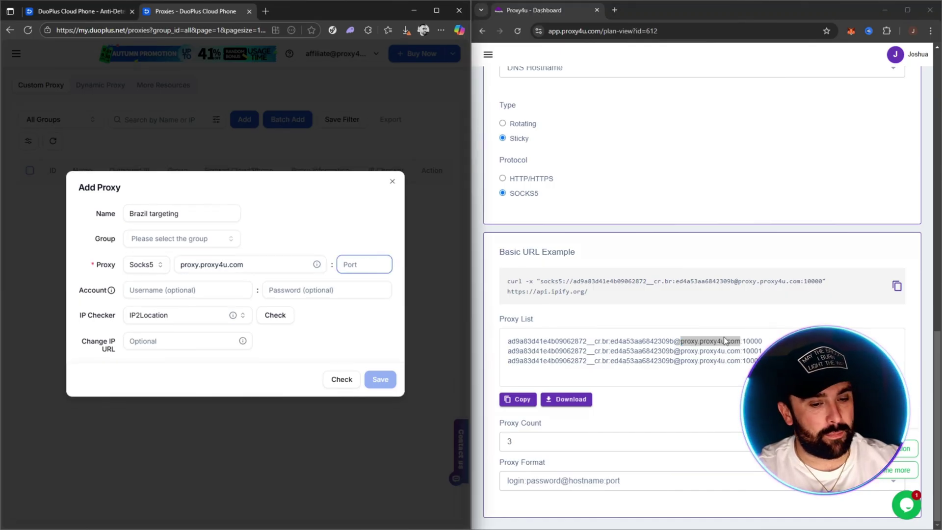
triple_click(746, 340)
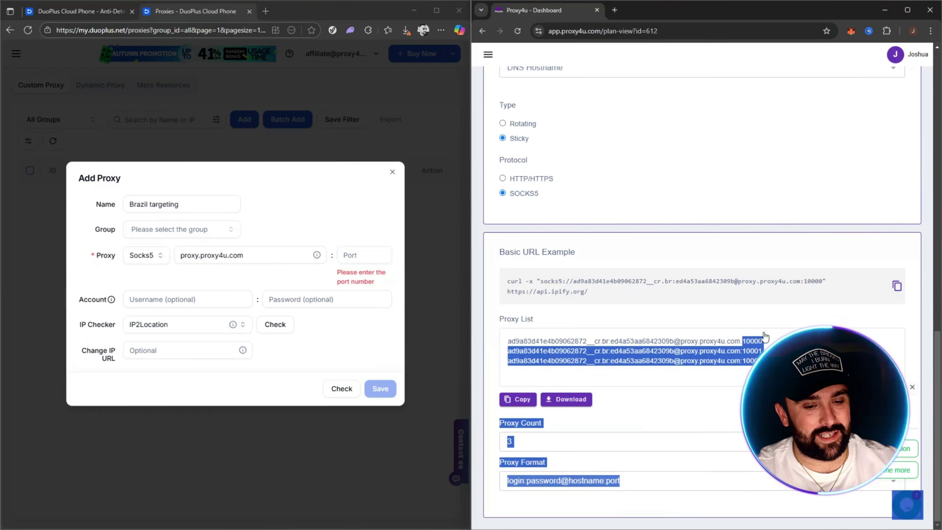
click(767, 345)
click(366, 255)
text(10000)
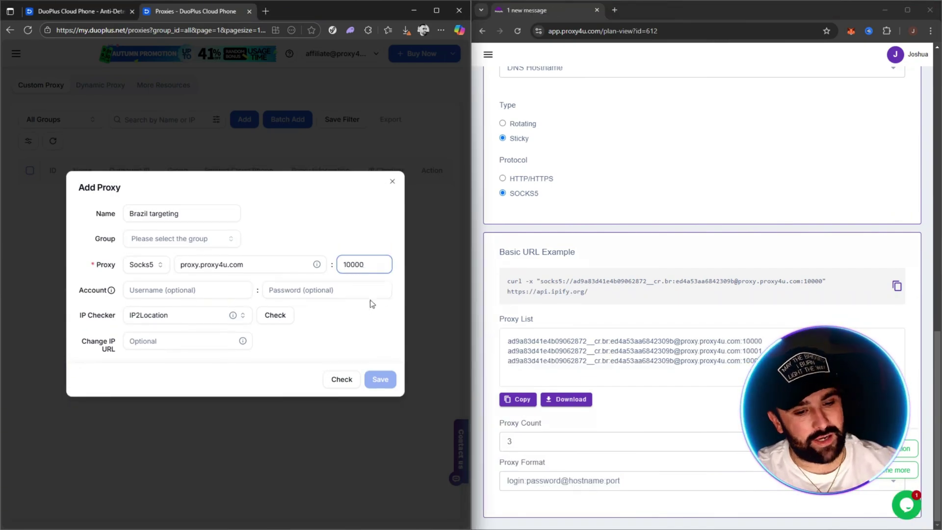
Paste the Proxy4u username and password, then run the connection check
click(173, 294)
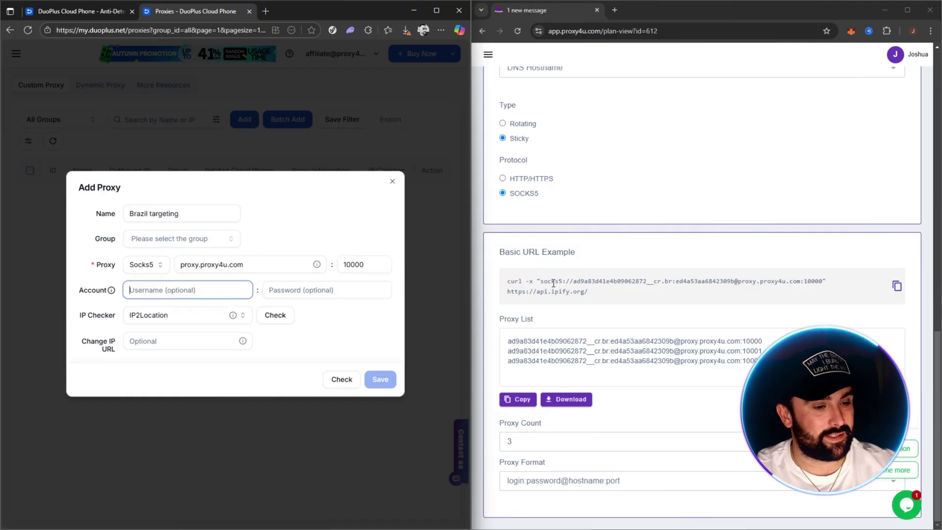
drag(510, 342, 610, 341)
key(ctrl+c)
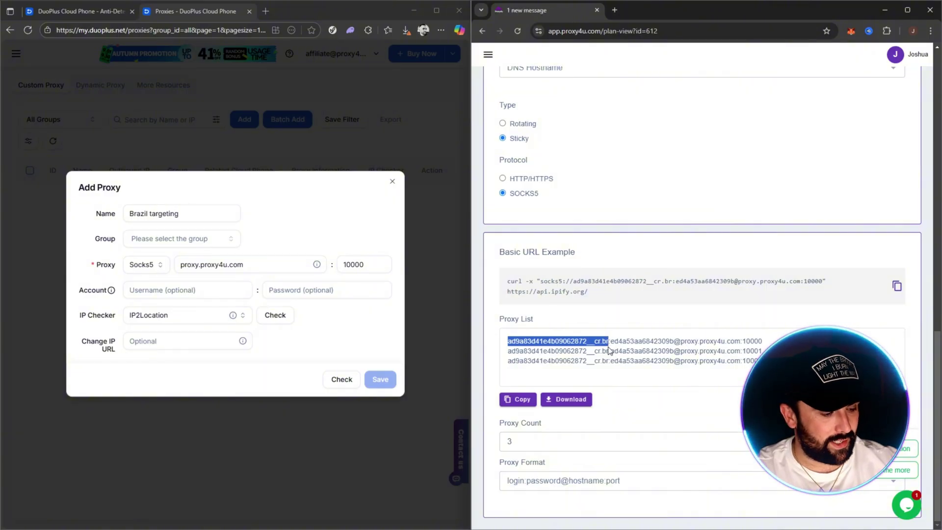
click(196, 290)
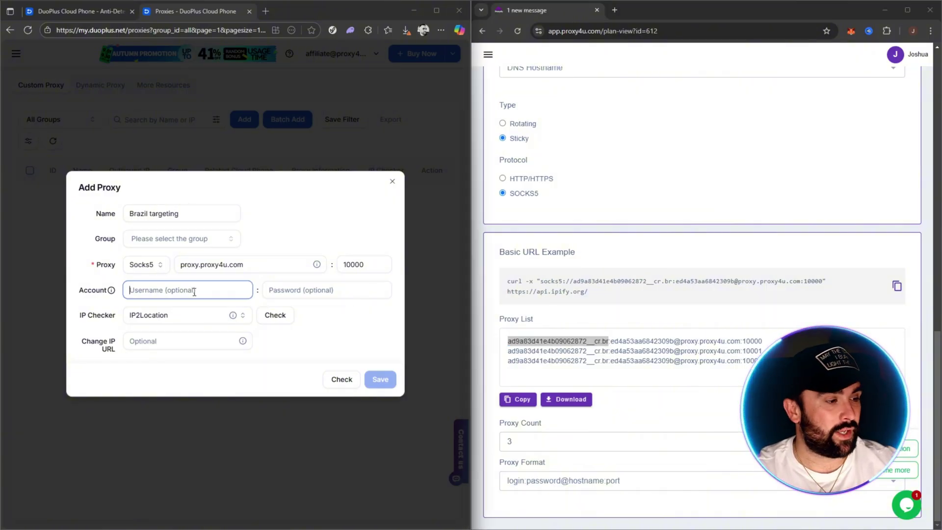
key(ctrl+v)
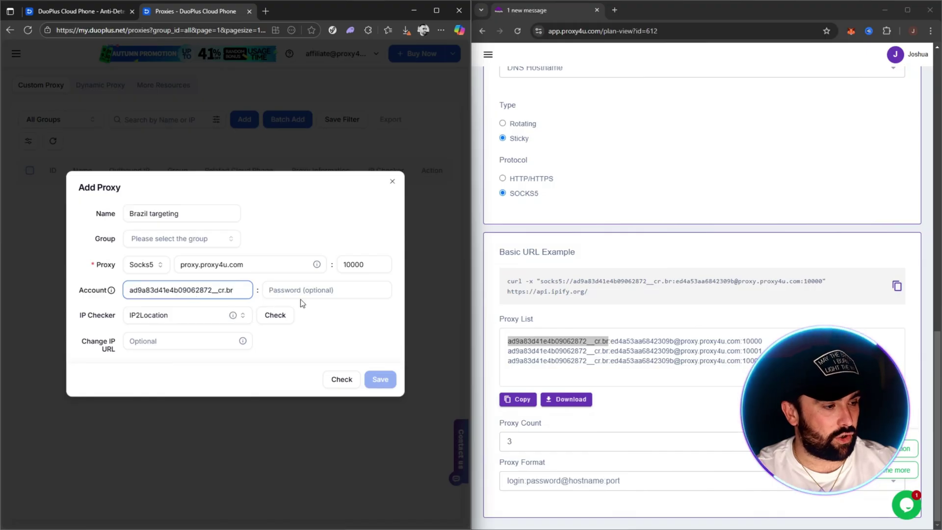
drag(611, 342, 674, 342)
key(ctrl+c)
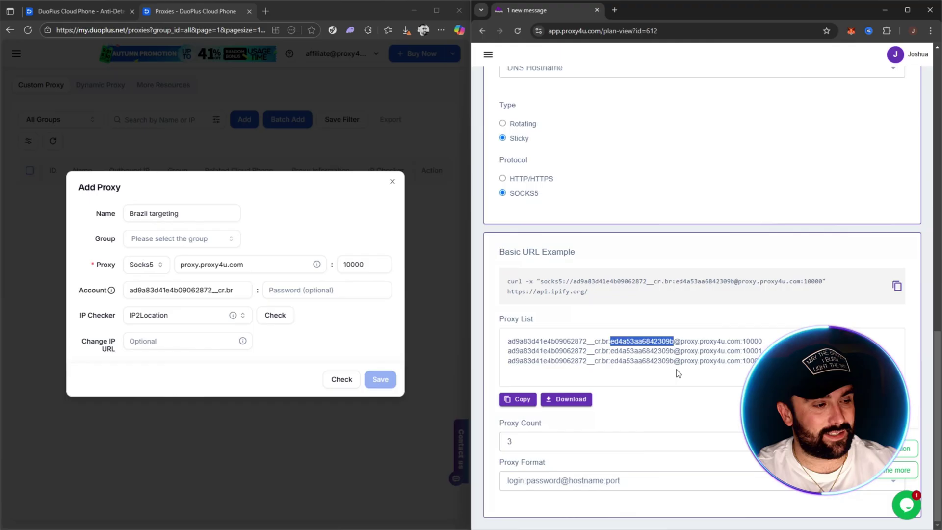
click(313, 290)
key(ctrl+v)
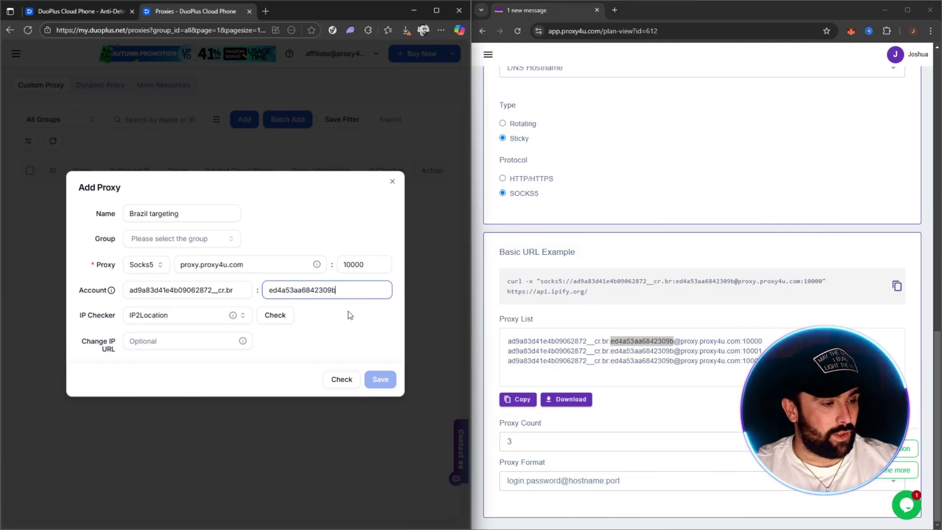
click(274, 316)
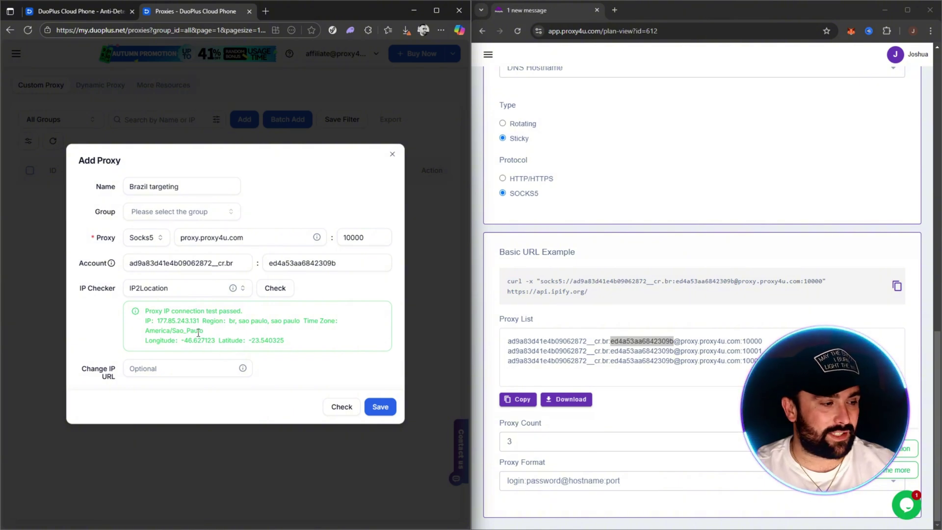
Save the Brazil proxy, then buy one 30-day Android 15 cloud phone
click(378, 406)
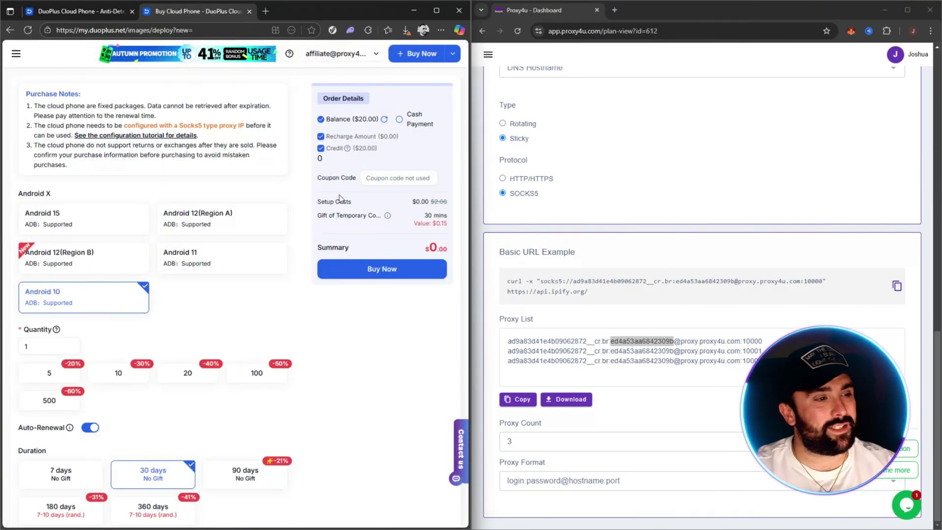
scroll(260, 280, down, 3)
scroll(274, 252, up, 3)
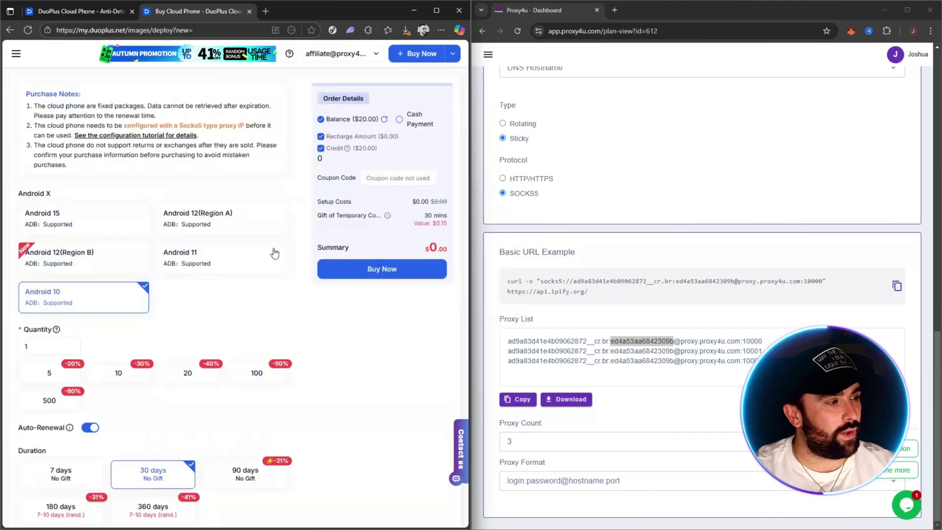
click(62, 223)
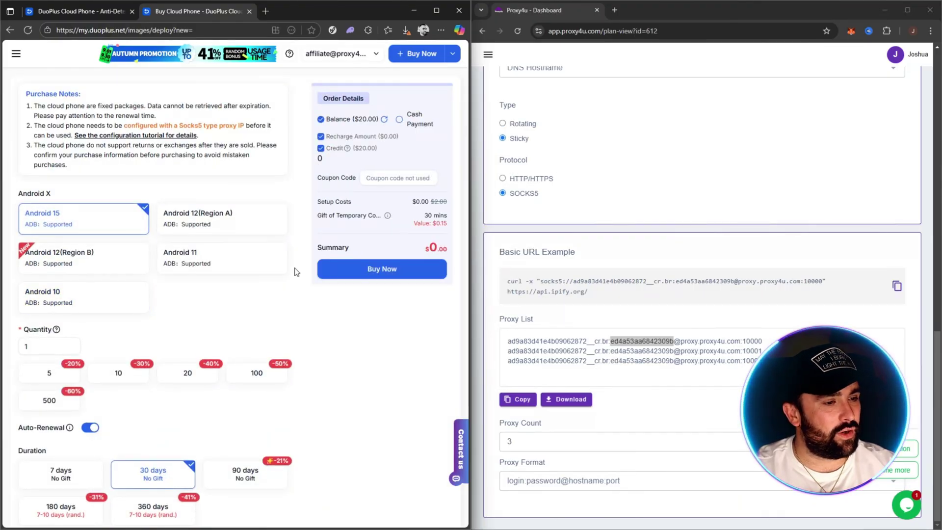
scroll(84, 283, down, 2)
scroll(370, 265, up, 2)
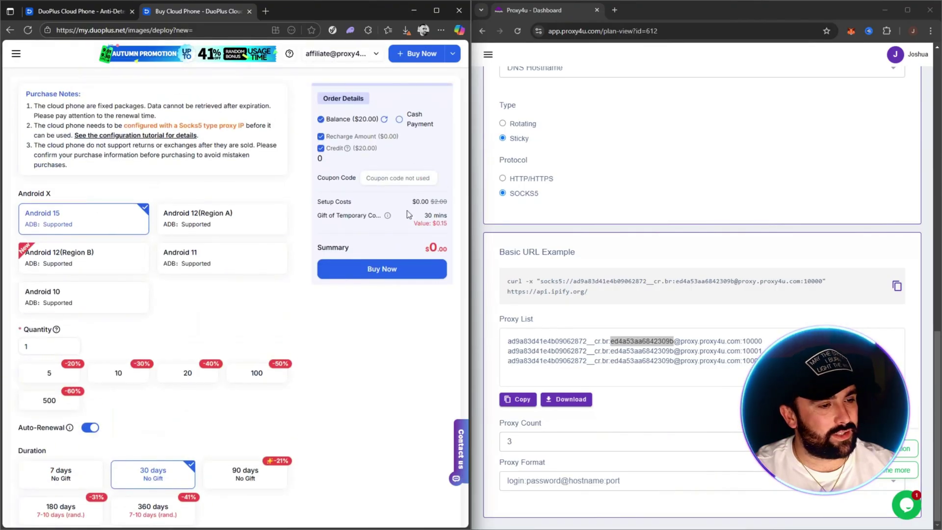
click(399, 270)
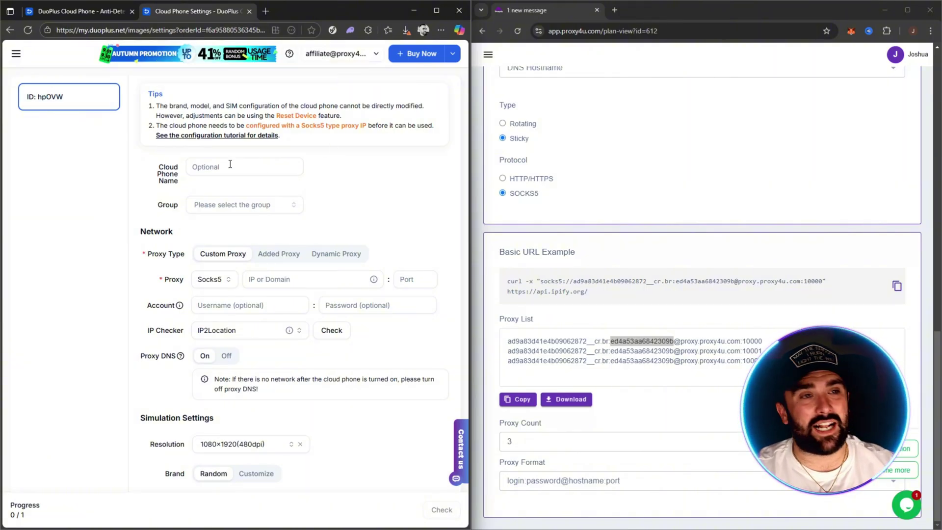
Assign the Ungrouped proxy socks5://proxy.proxy4u.com:10000 to the phone and finish setup
click(282, 254)
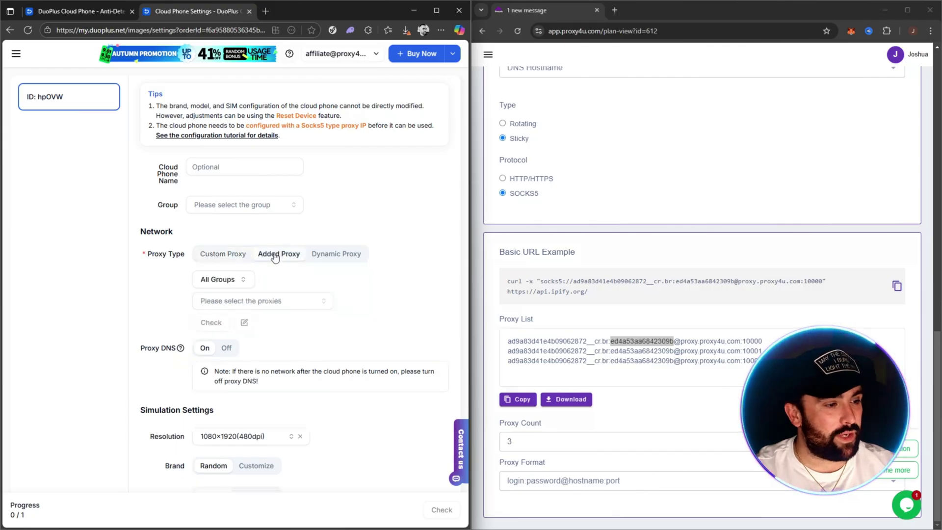
click(235, 254)
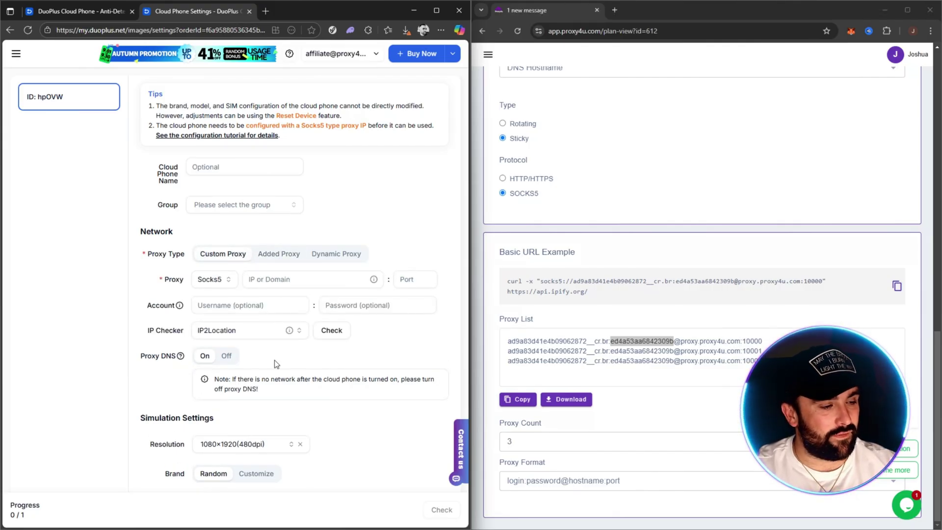
click(285, 255)
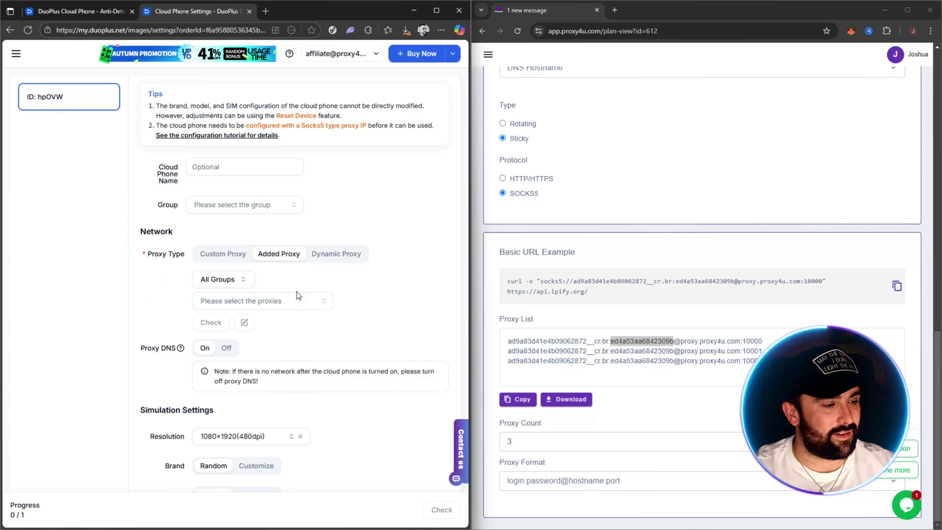
click(243, 280)
click(250, 354)
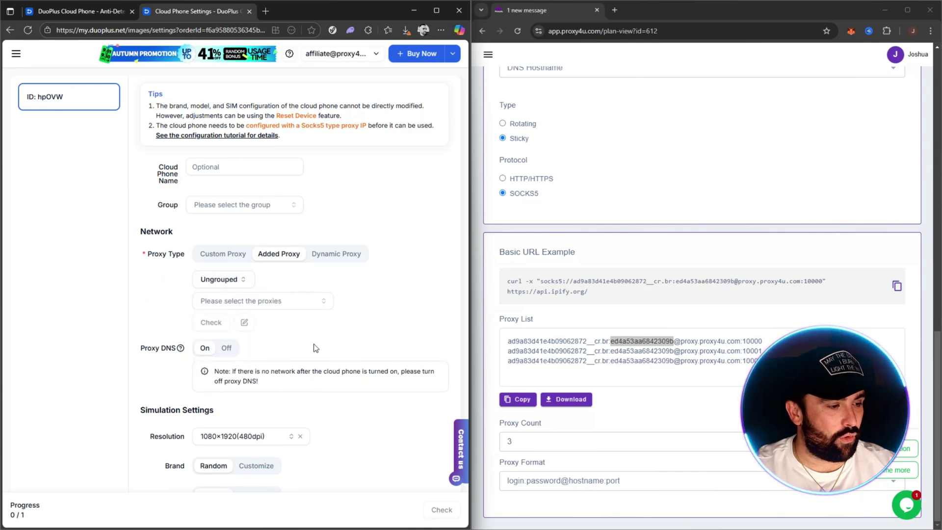
click(312, 303)
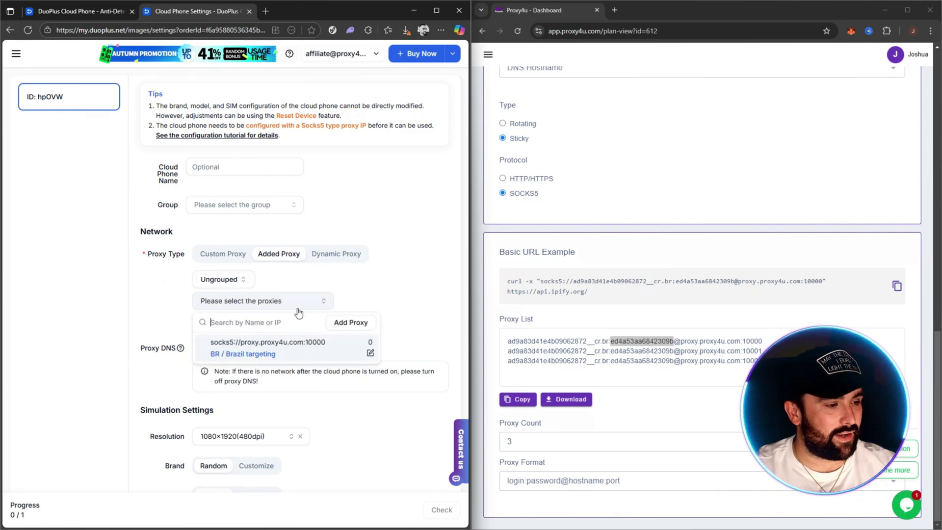
click(313, 354)
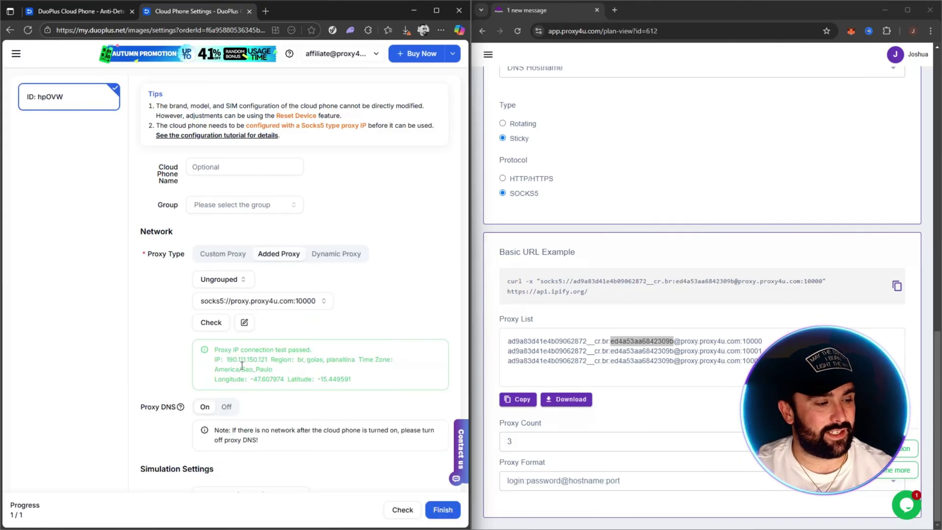
scroll(247, 369, down, 3)
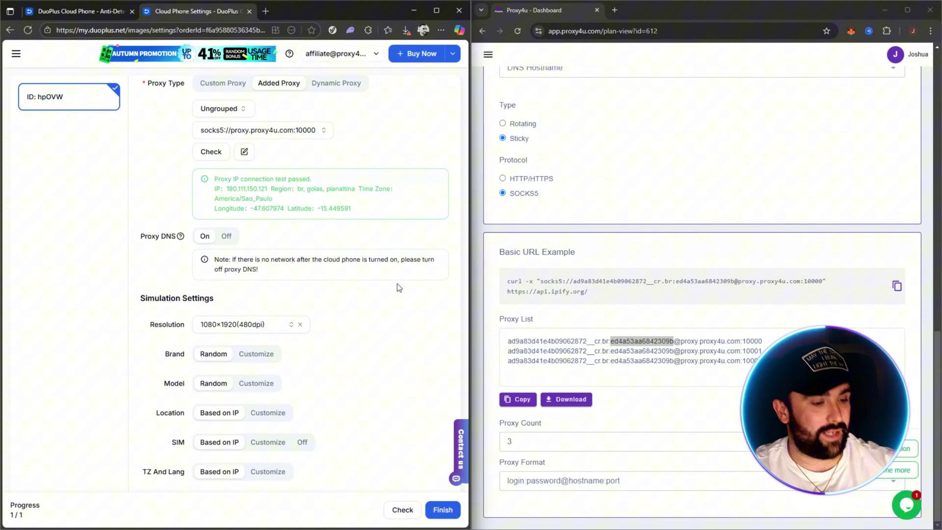
click(444, 512)
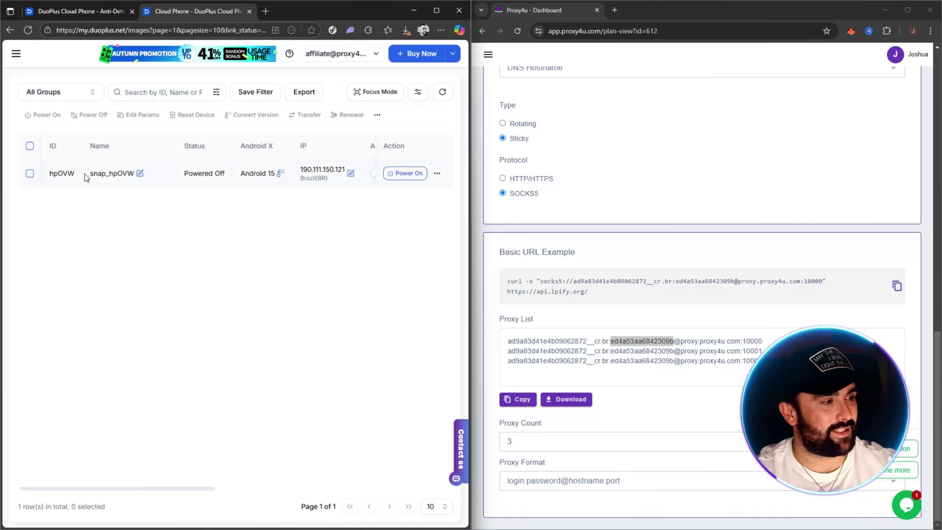
Power on the snap_hpOVW cloud phone, hide the Proxy4u window and maximize the DuoPlus browser
click(405, 173)
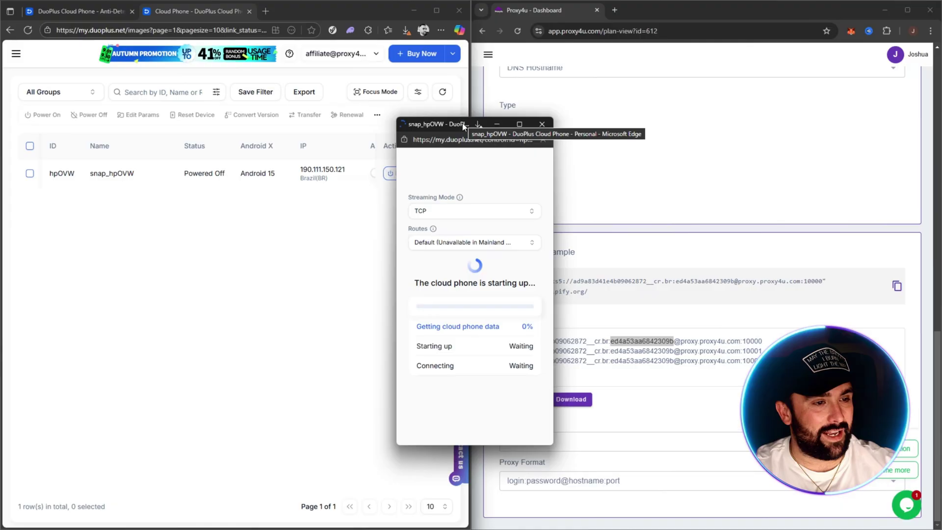
drag(463, 127, 375, 82)
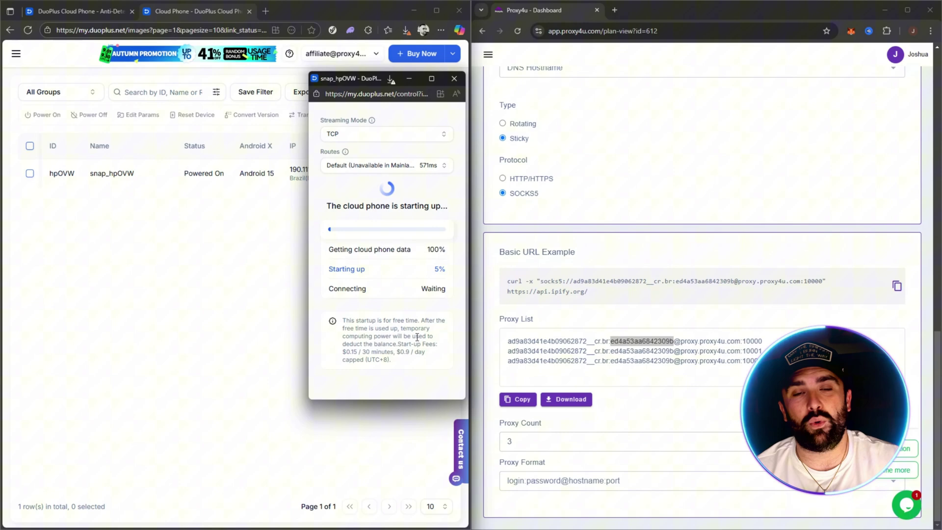
click(884, 10)
click(436, 9)
click(436, 9)
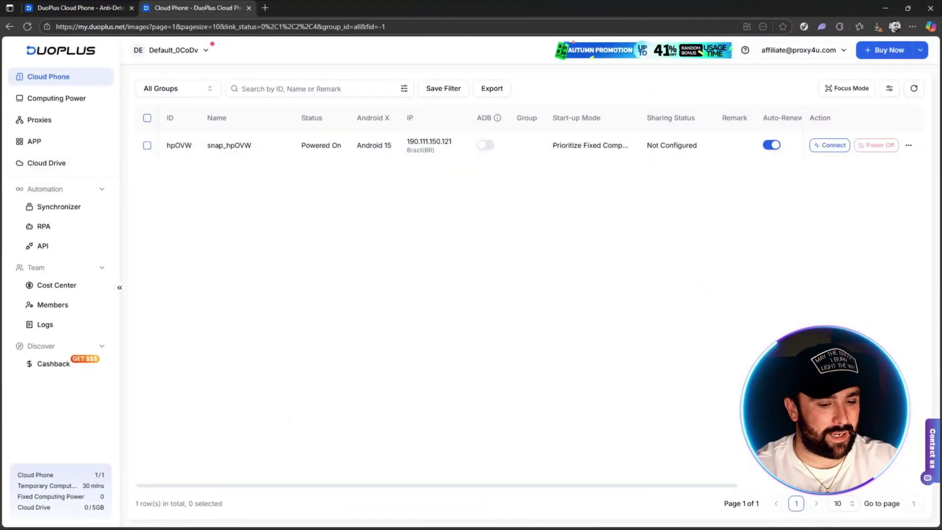
Bring back the hpOVW phone window and position it so the Android home screen shows
mouse_move(655, 520)
click(703, 470)
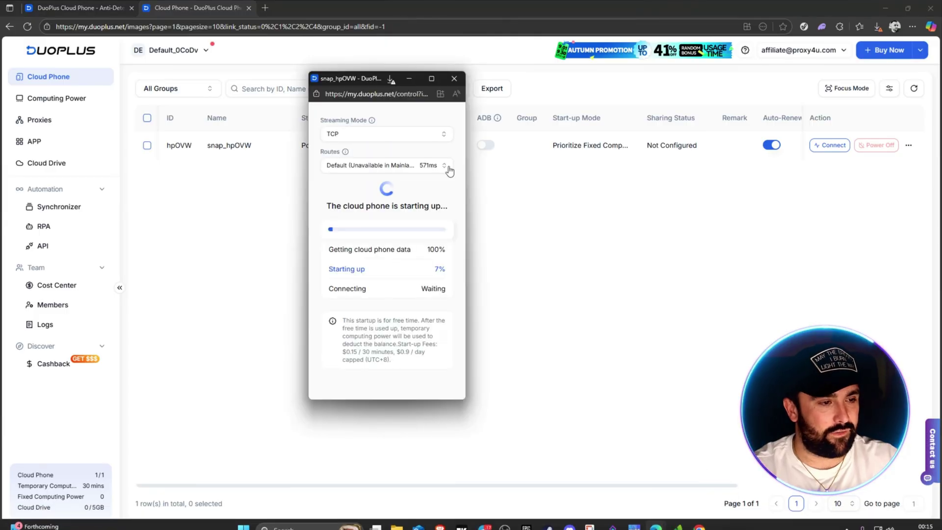
drag(376, 82, 506, 125)
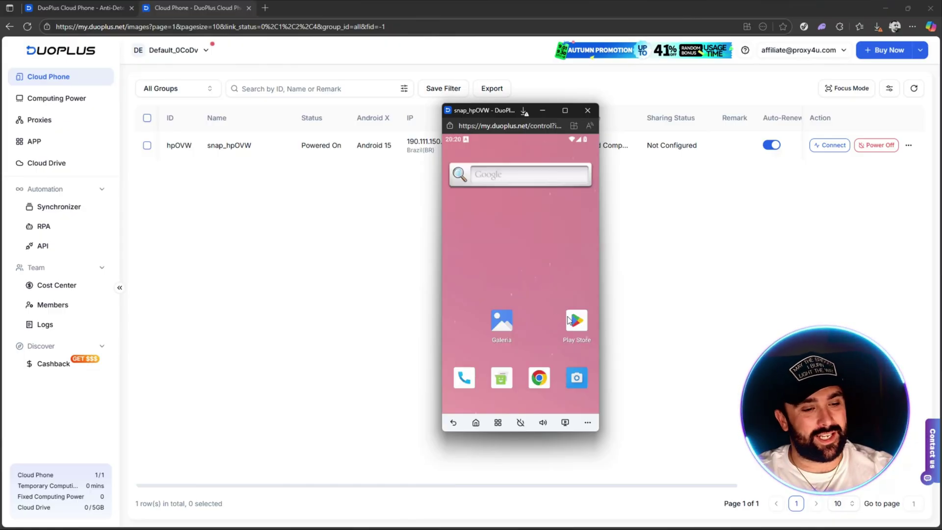
drag(513, 121, 494, 123)
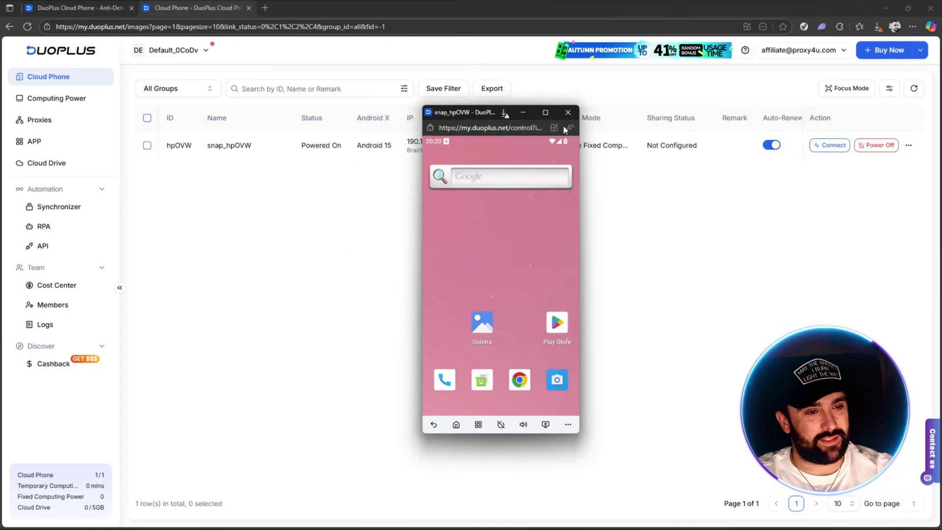
Open the phone full screen, check Play Store updates without an account, then return home
click(545, 113)
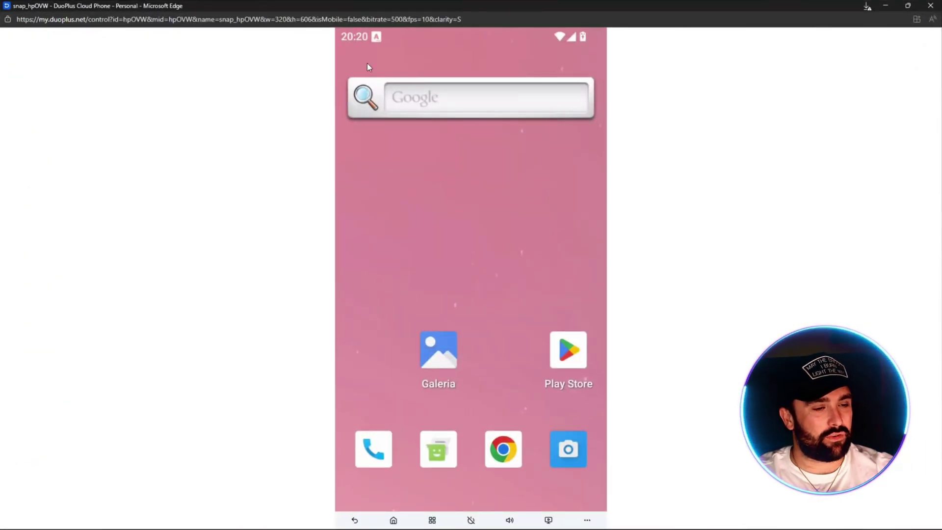
click(562, 369)
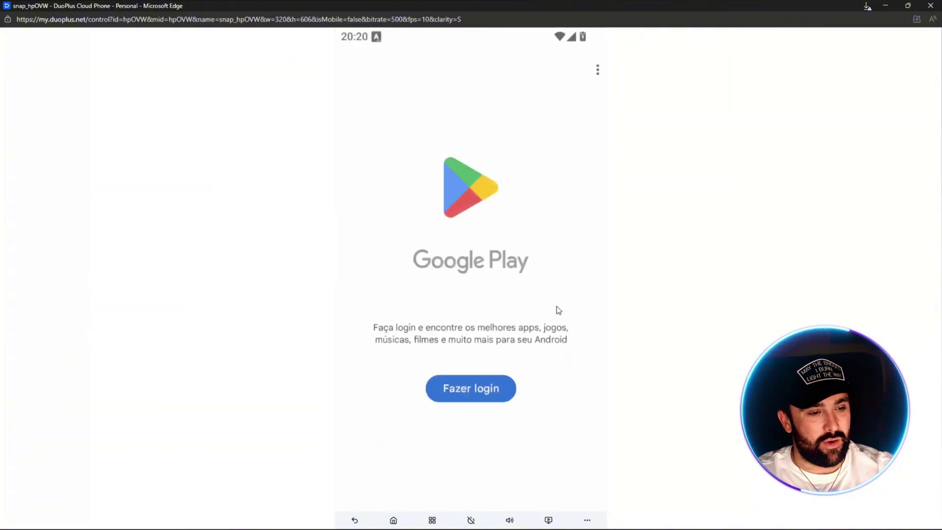
click(596, 70)
click(530, 98)
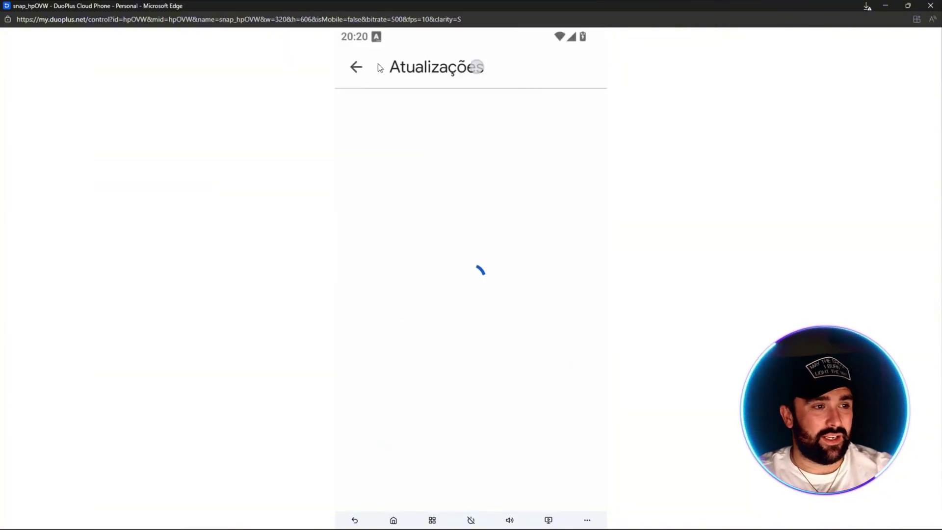
click(360, 65)
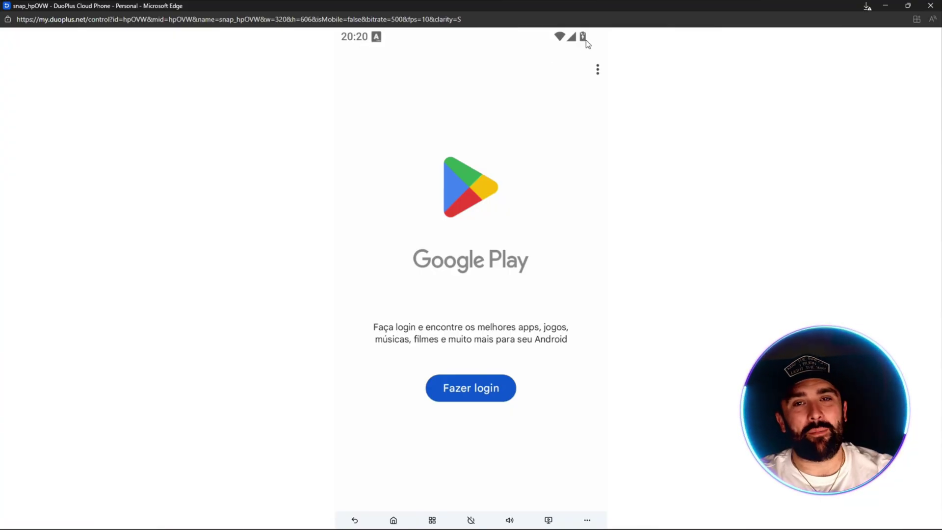
click(598, 71)
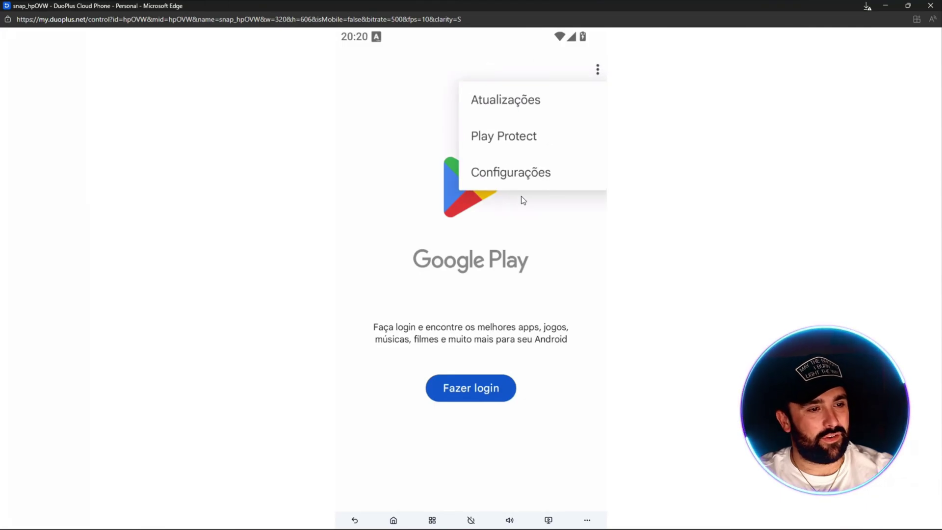
click(355, 520)
click(355, 520)
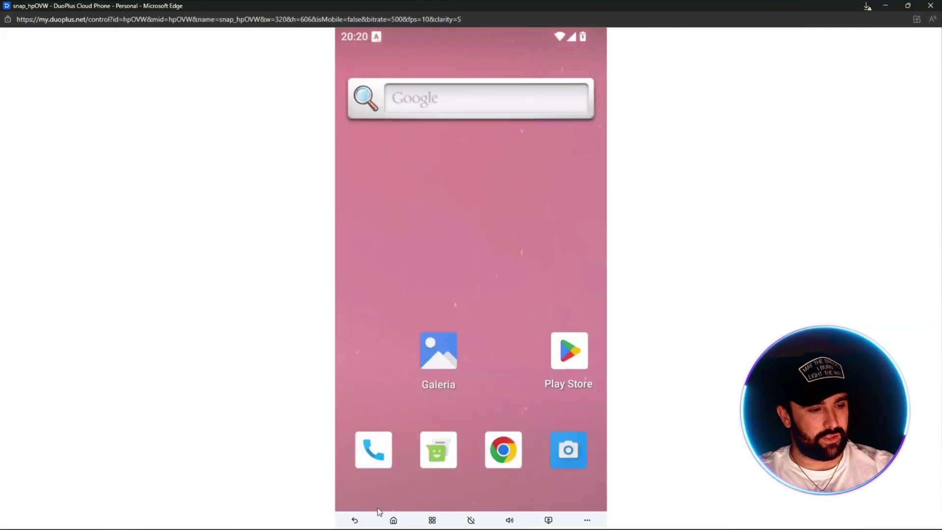
Launch Chrome, choose 'Usar sem uma conta', then go back to the home screen
click(374, 451)
click(355, 520)
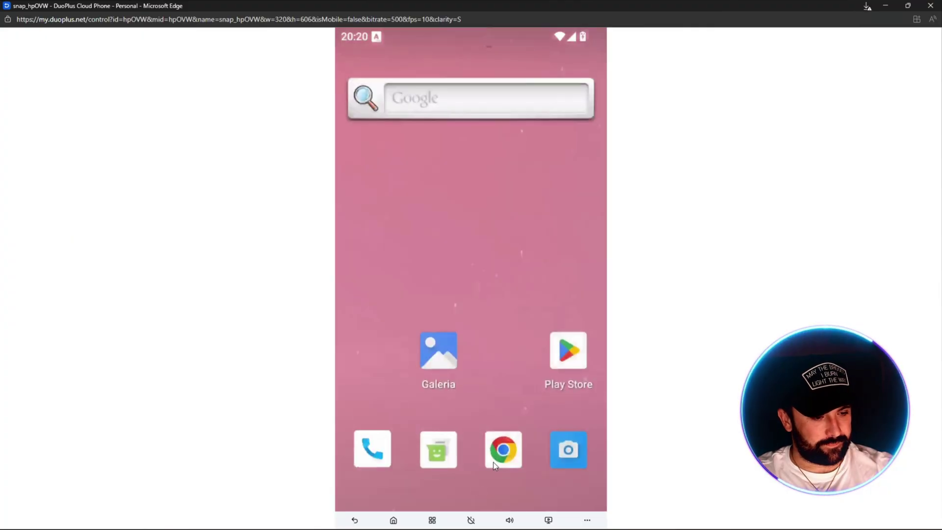
click(502, 449)
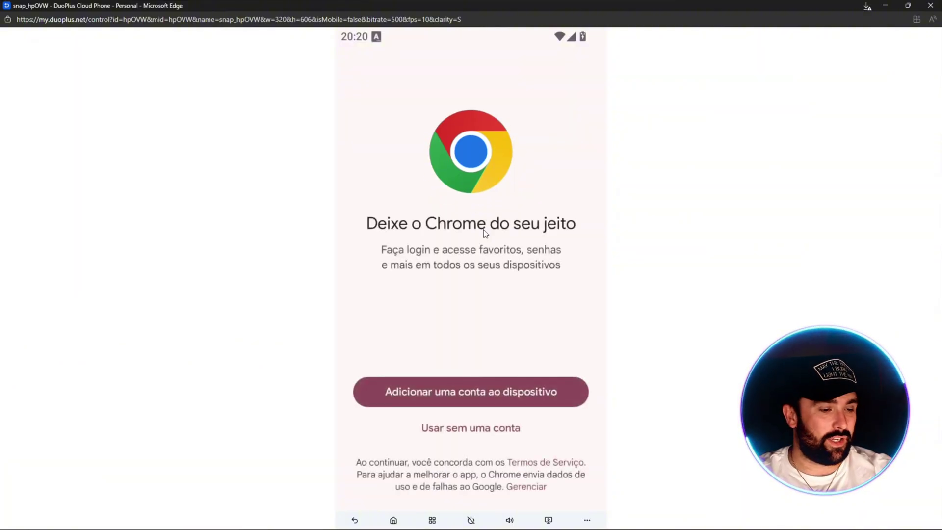
click(467, 428)
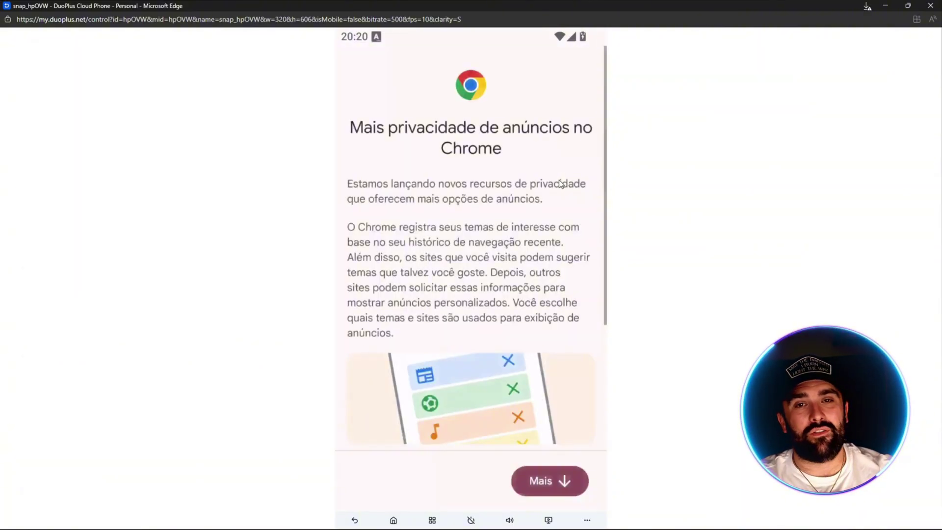
click(393, 520)
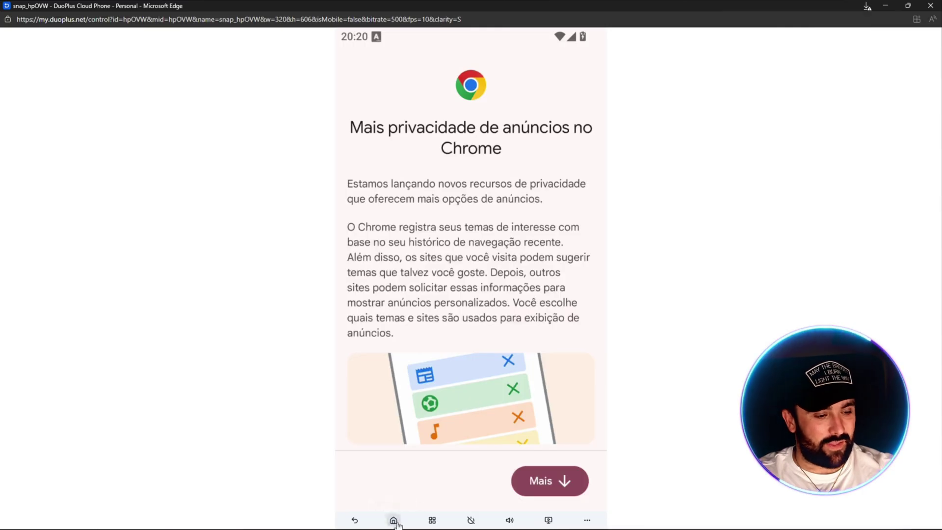